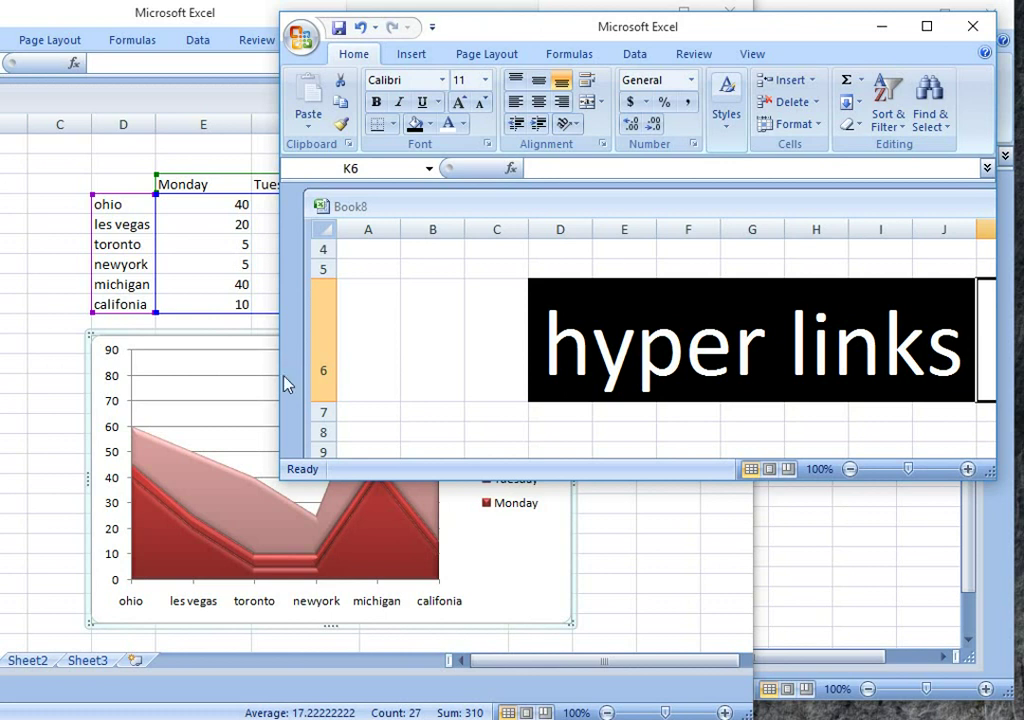
Resize and move the hyper links workbook window, and close the blank Book6 workbook
{"action": "left_click_drag", "start_coordinate": [280, 359], "coordinate": [454, 360]}
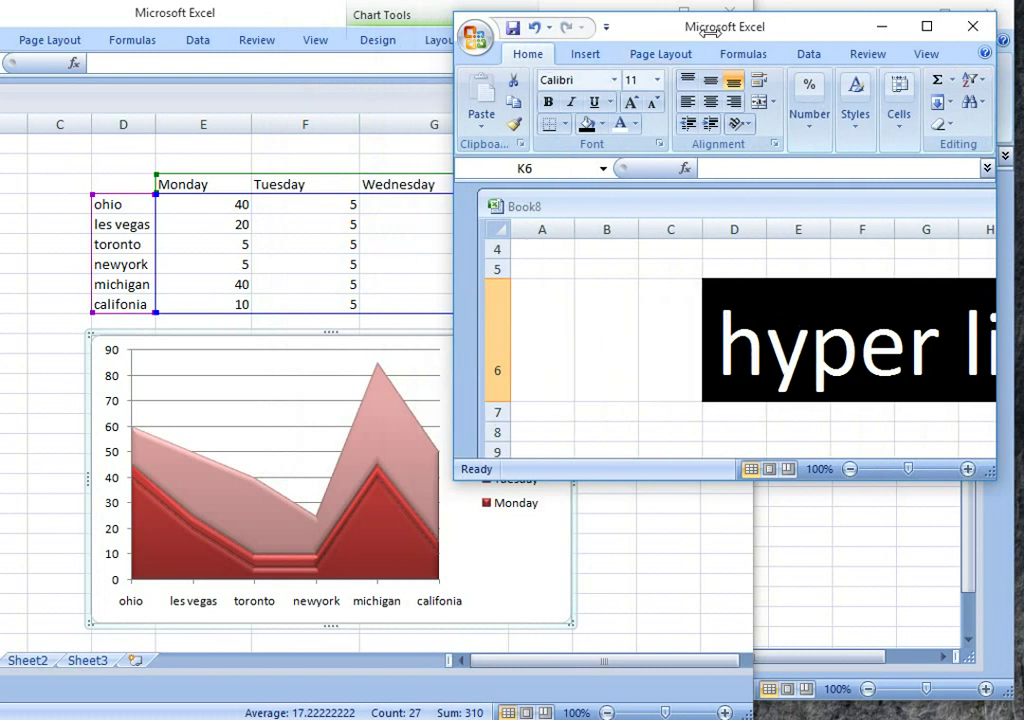
{"action": "left_click_drag", "start_coordinate": [708, 30], "coordinate": [417, 90]}
{"action": "left_click", "coordinate": [752, 338]}
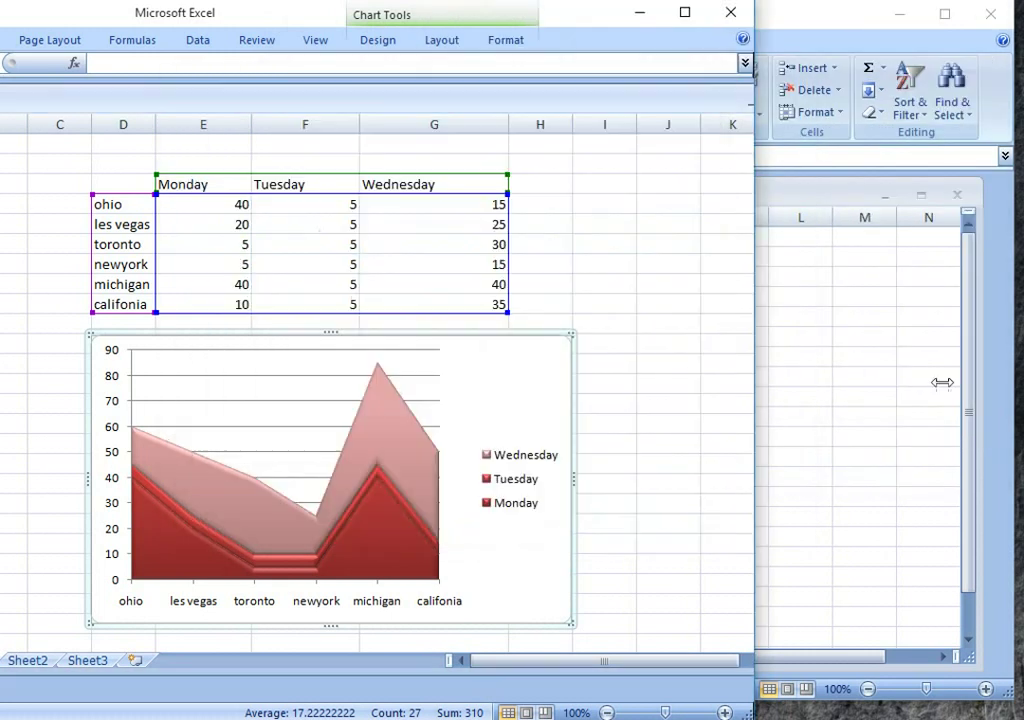
{"action": "left_click", "coordinate": [896, 487]}
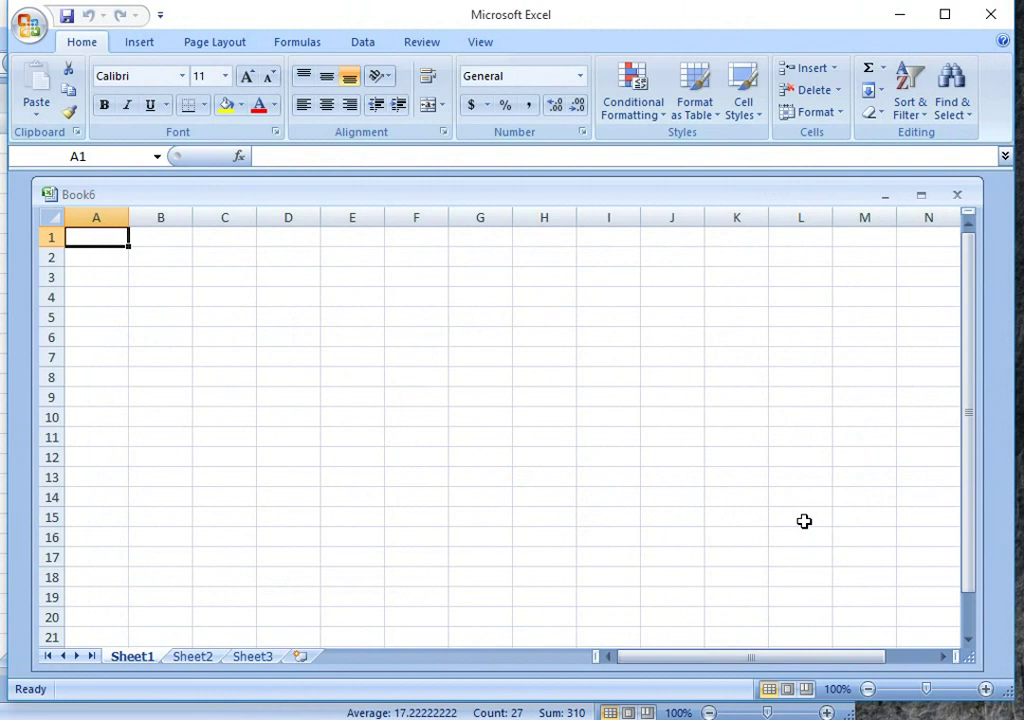
{"action": "left_click", "coordinate": [989, 15]}
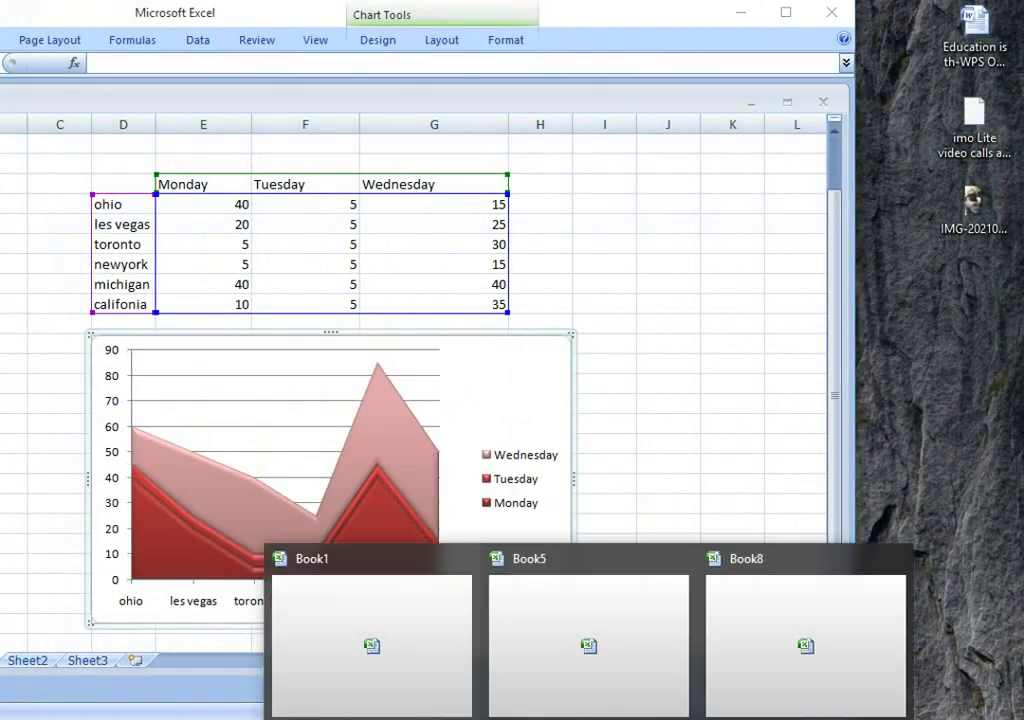
Reposition the hyper links and chart workbook windows so the full banner is visible
{"action": "left_click", "coordinate": [768, 655]}
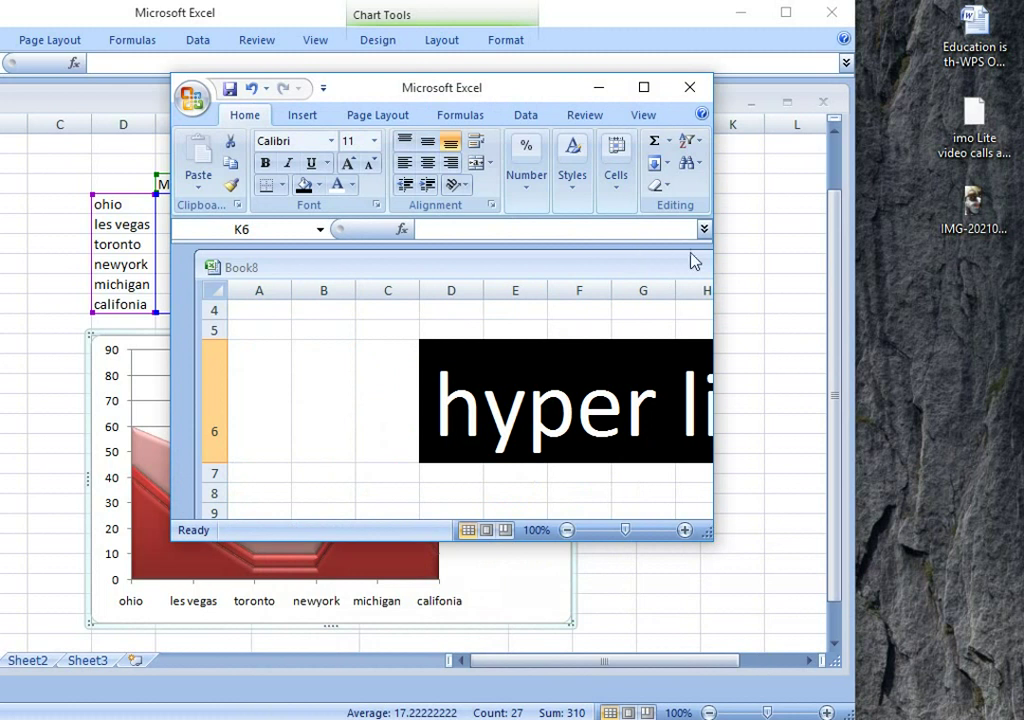
{"action": "left_click_drag", "start_coordinate": [712, 268], "coordinate": [1017, 276]}
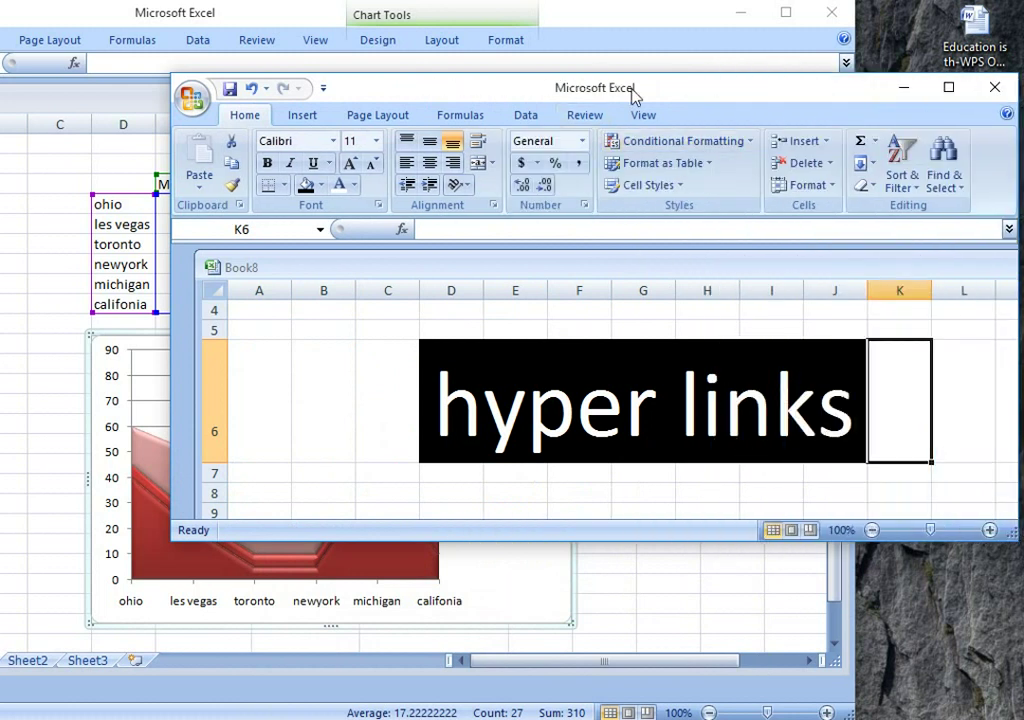
{"action": "left_click_drag", "start_coordinate": [632, 96], "coordinate": [654, 66]}
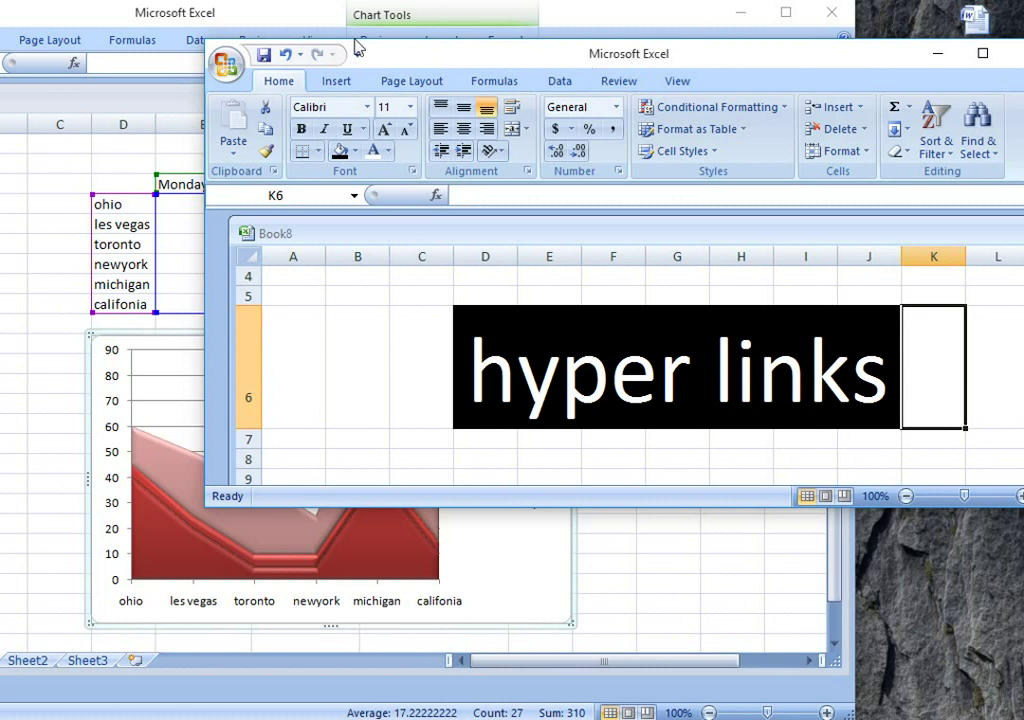
{"action": "left_click", "coordinate": [305, 20]}
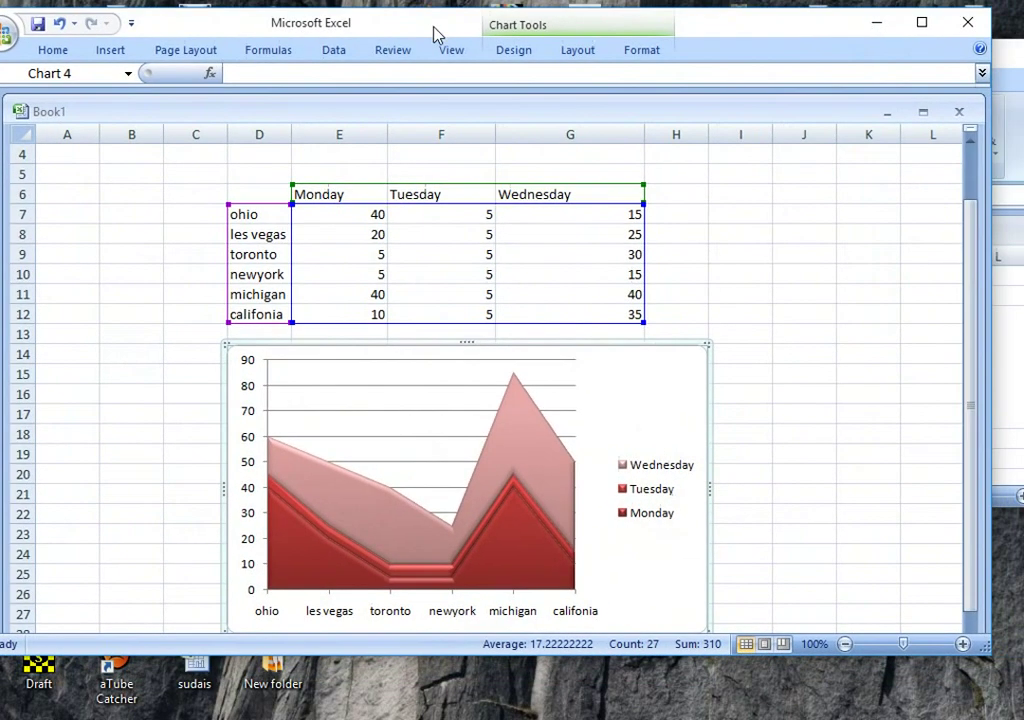
{"action": "left_click_drag", "start_coordinate": [434, 27], "coordinate": [383, 64]}
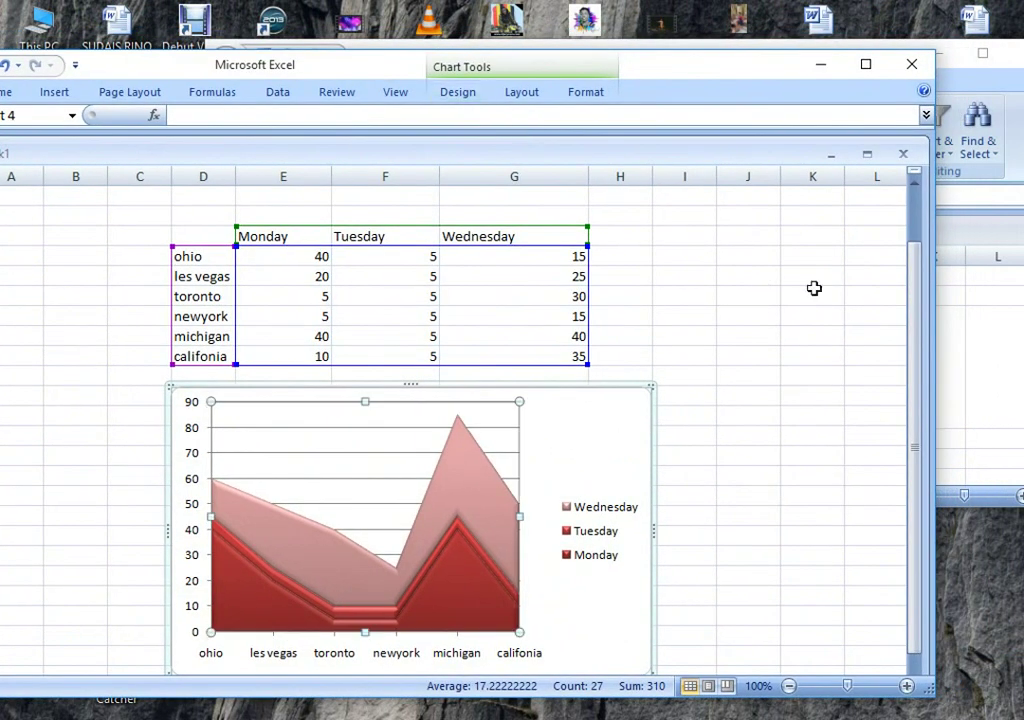
{"action": "left_click", "coordinate": [955, 350]}
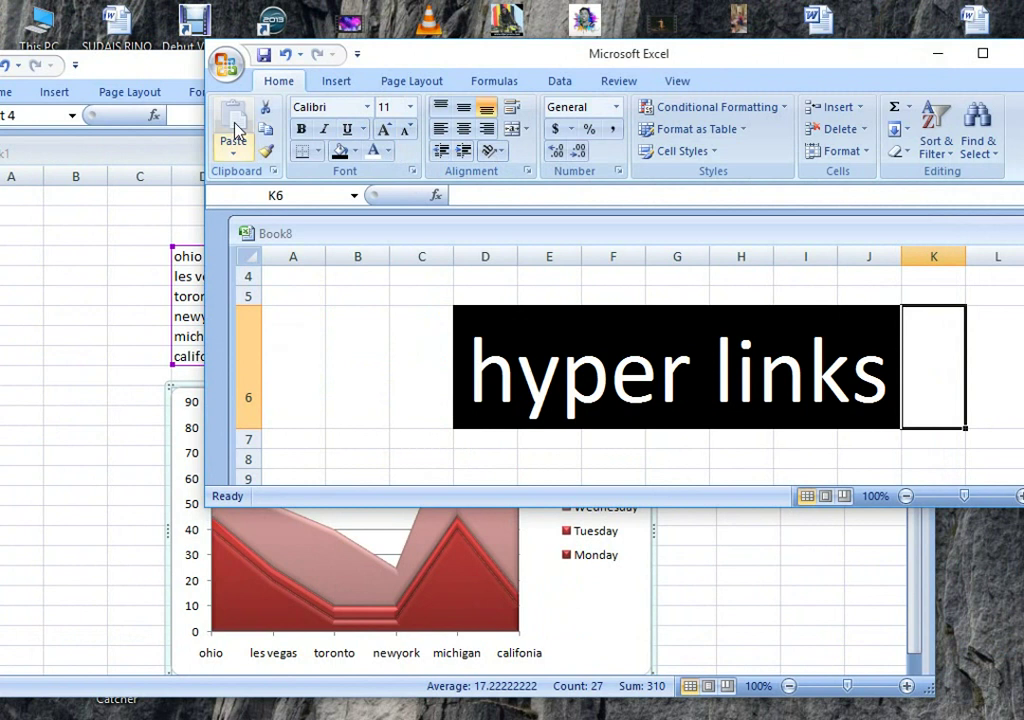
{"action": "left_click_drag", "start_coordinate": [540, 58], "coordinate": [436, 31]}
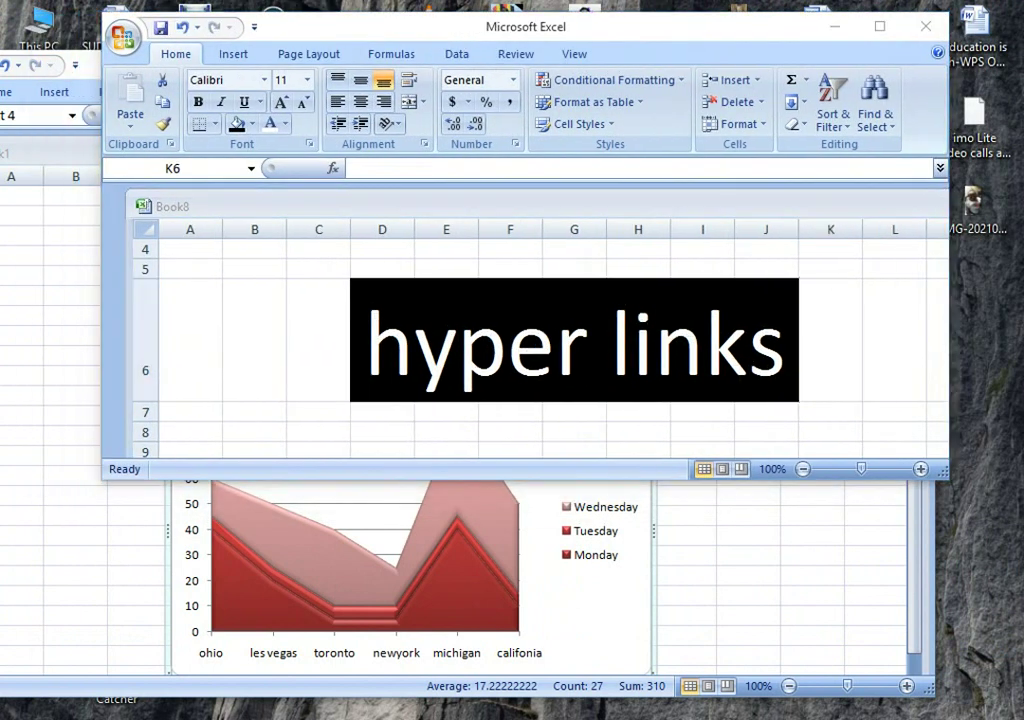
Launch Microsoft Office Excel 2007 from the Start menu's Microsoft Office group
{"action": "key", "text": "super"}
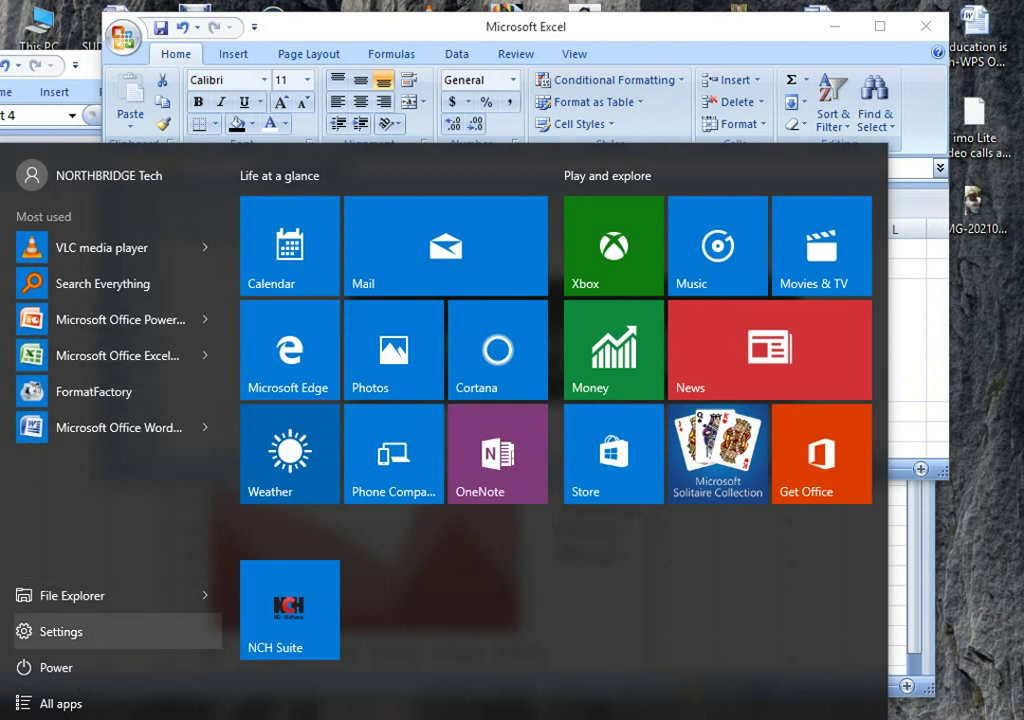
{"action": "left_click", "coordinate": [60, 703]}
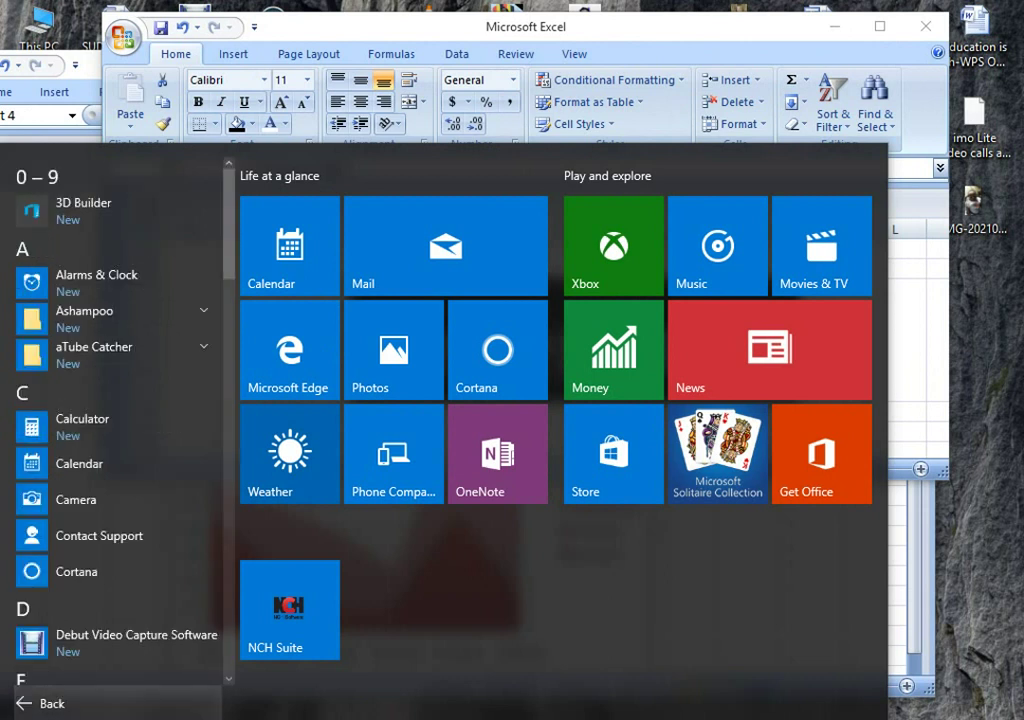
{"action": "scroll", "coordinate": [110, 570], "scroll_direction": "down", "scroll_amount": 3}
{"action": "scroll", "coordinate": [110, 570], "scroll_direction": "down", "scroll_amount": 2}
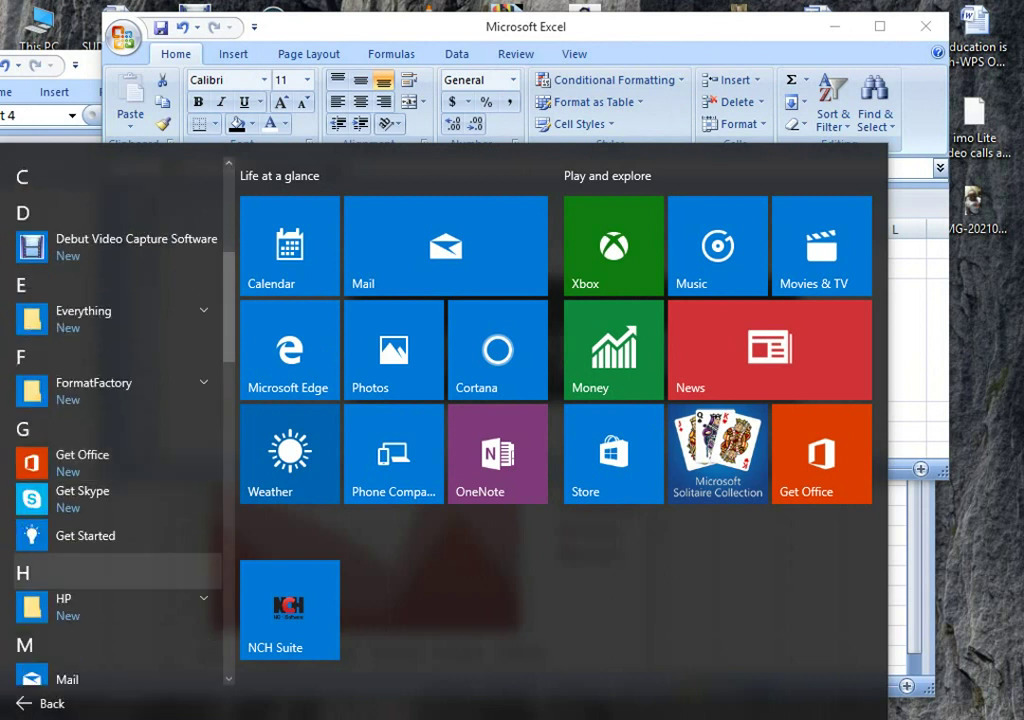
{"action": "scroll", "coordinate": [110, 590], "scroll_direction": "down", "scroll_amount": 2}
{"action": "scroll", "coordinate": [110, 615], "scroll_direction": "down", "scroll_amount": 1}
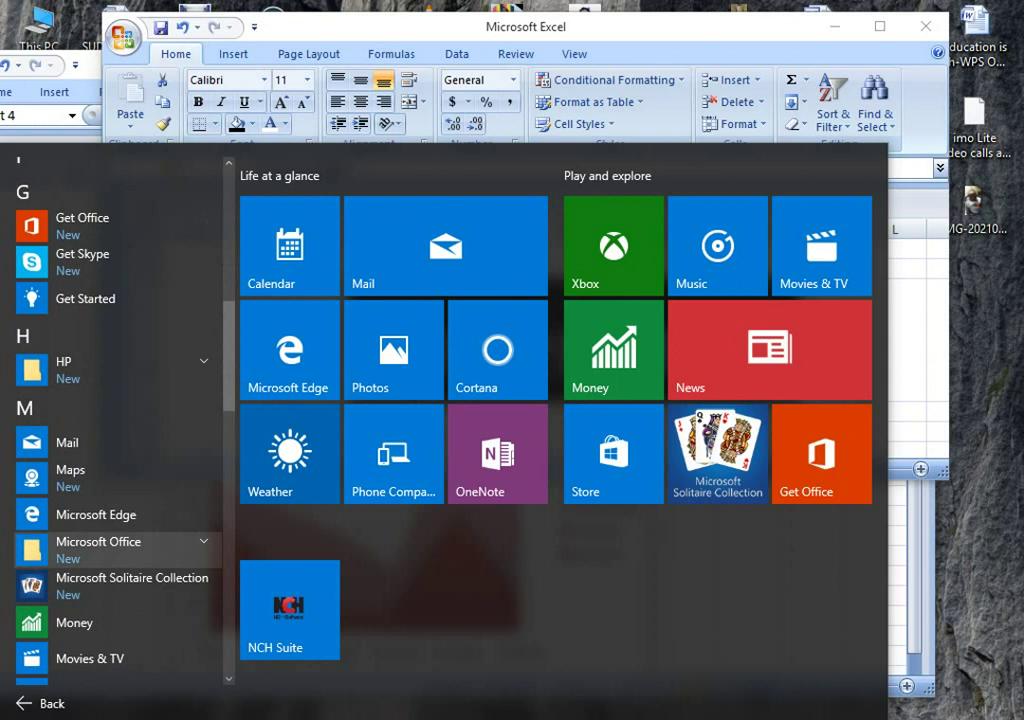
{"action": "left_click", "coordinate": [110, 548]}
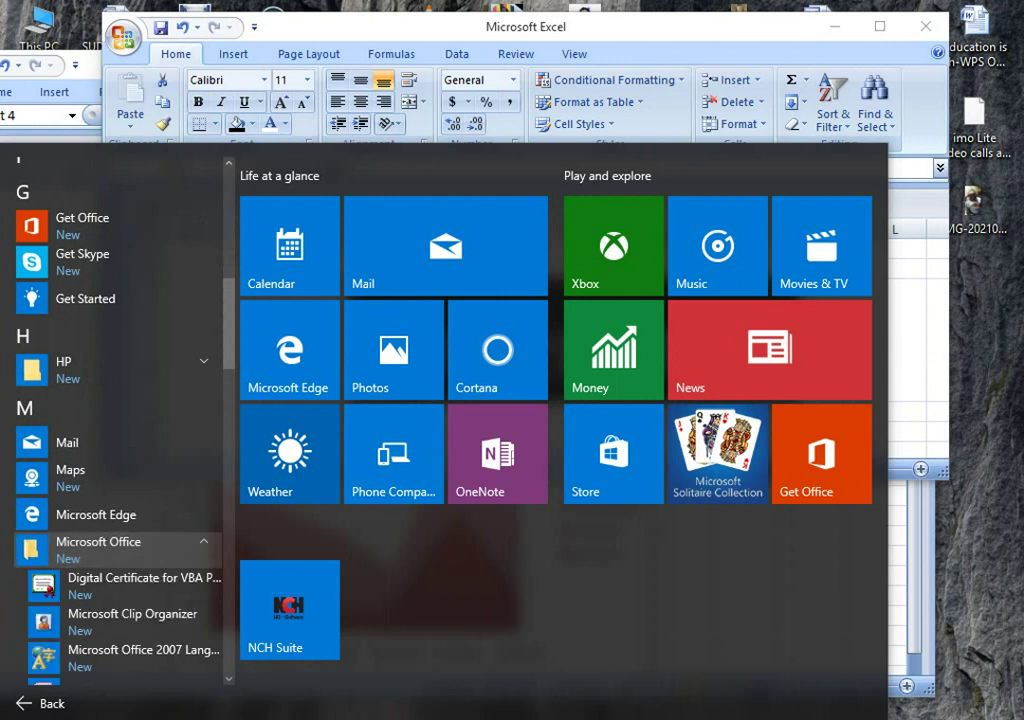
{"action": "scroll", "coordinate": [110, 600], "scroll_direction": "down", "scroll_amount": 2}
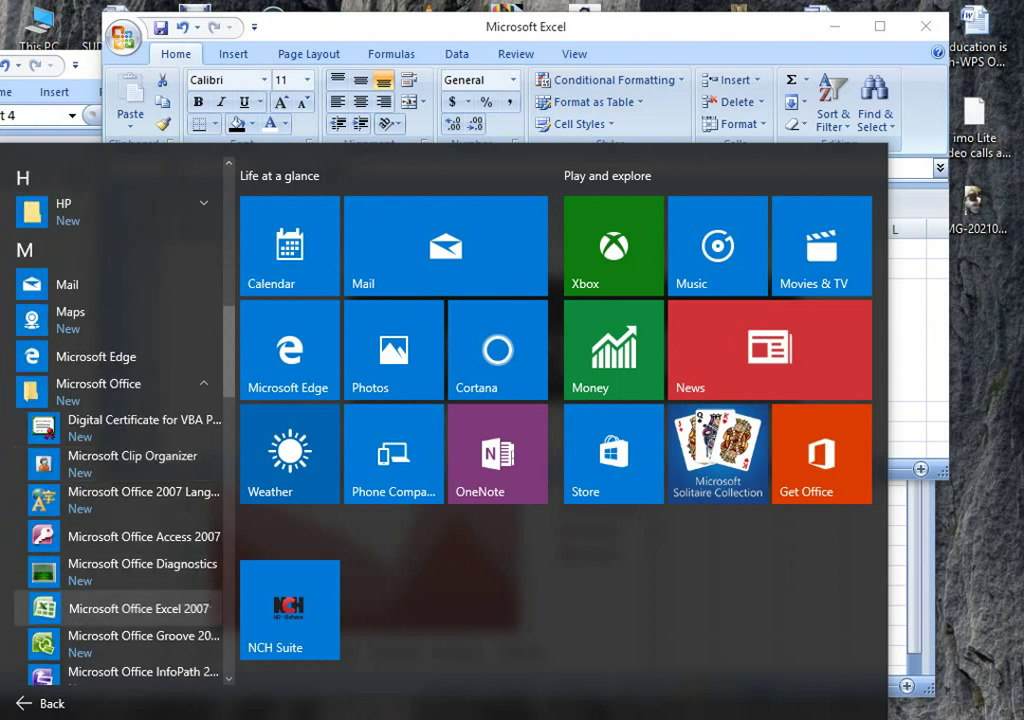
{"action": "left_click", "coordinate": [140, 608]}
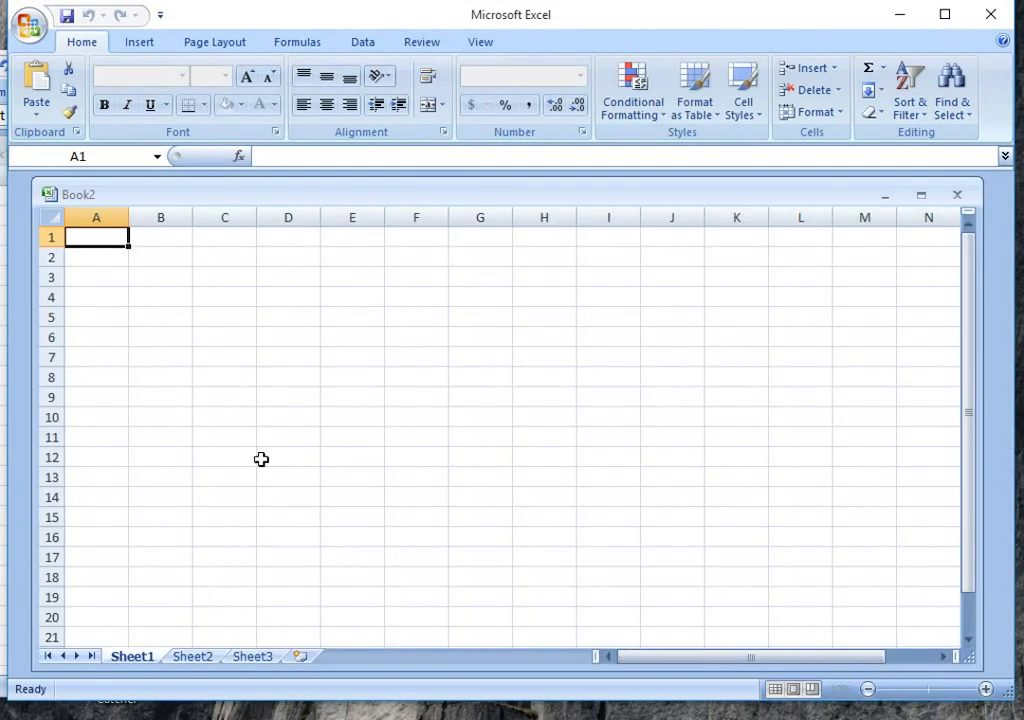
Enter the text 'link 1' in cell B5 of the new Book2 workbook
{"action": "left_click", "coordinate": [416, 337]}
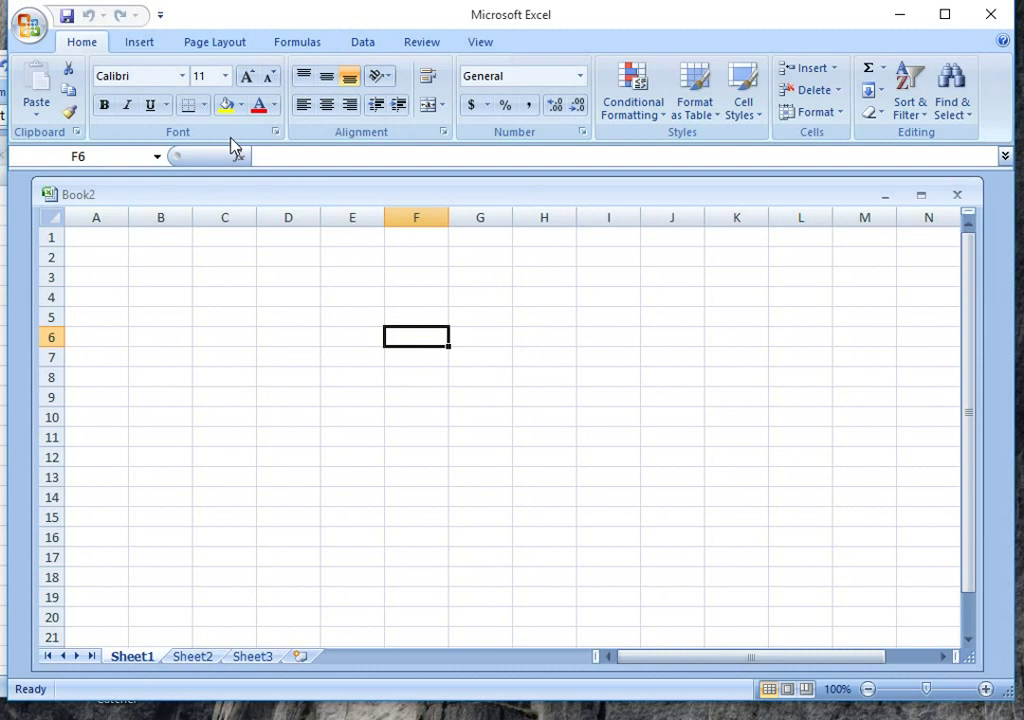
{"action": "left_click", "coordinate": [172, 312]}
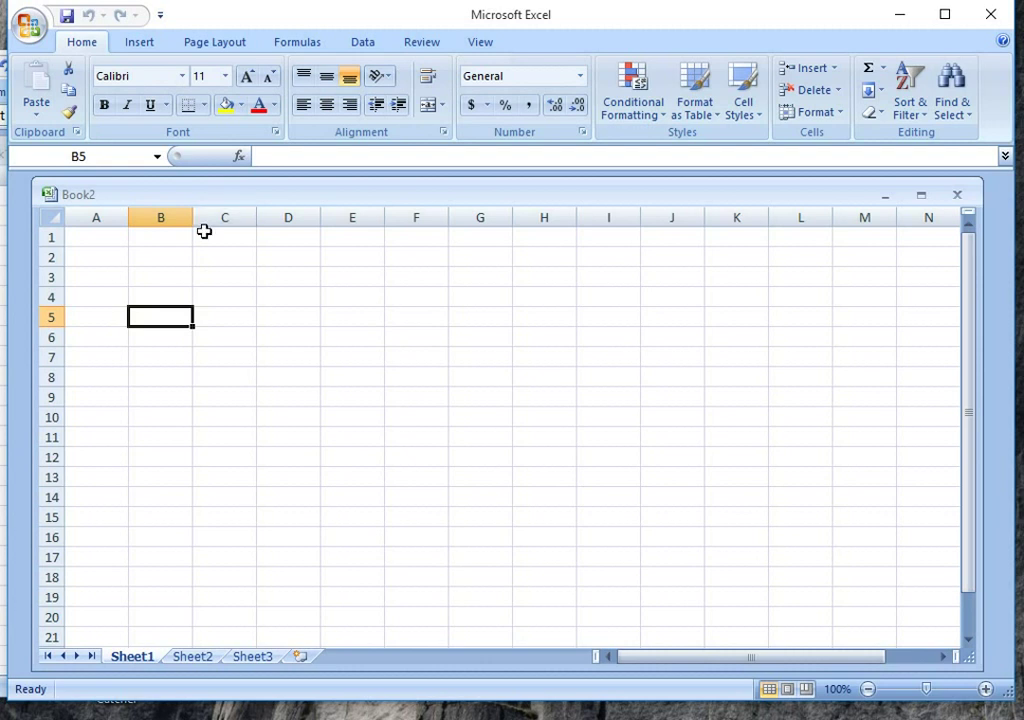
{"action": "type", "text": "li"}
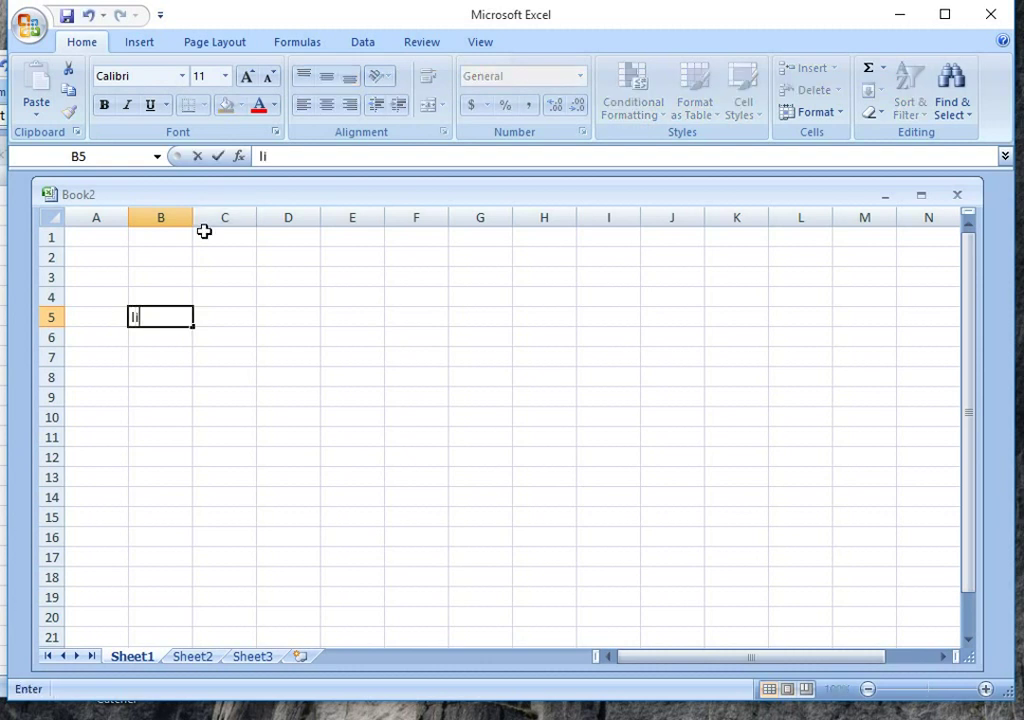
{"action": "type", "text": "nk 1"}
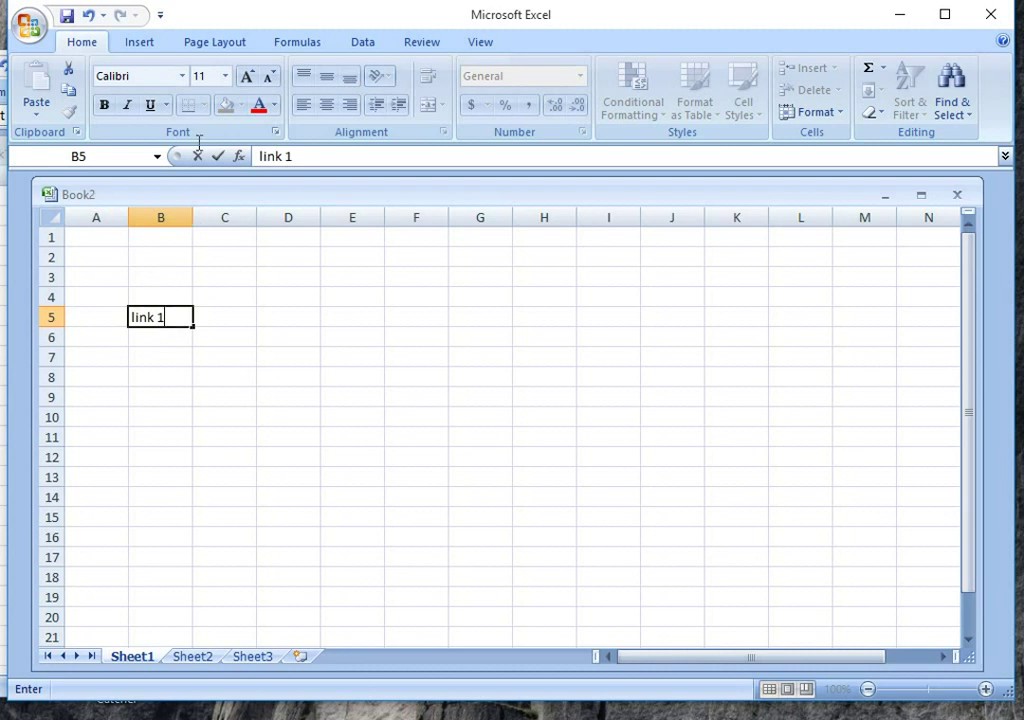
Commit 'link 1', reselect cell B5 and bring up the Insert Hyperlink dialog
{"action": "left_click", "coordinate": [140, 42]}
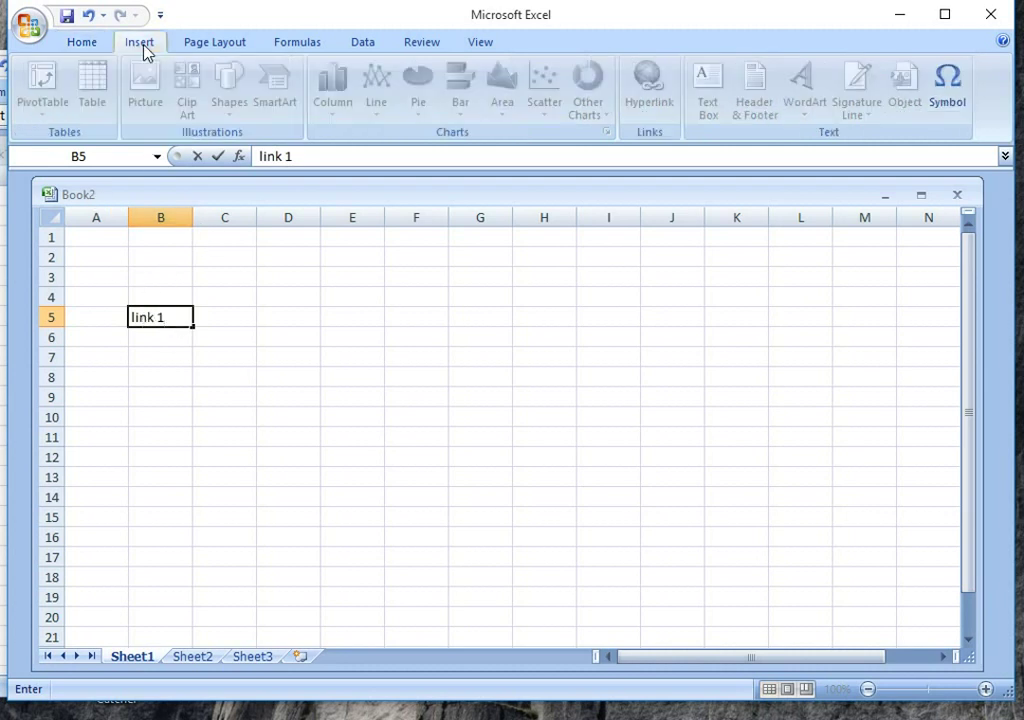
{"action": "left_click", "coordinate": [305, 333]}
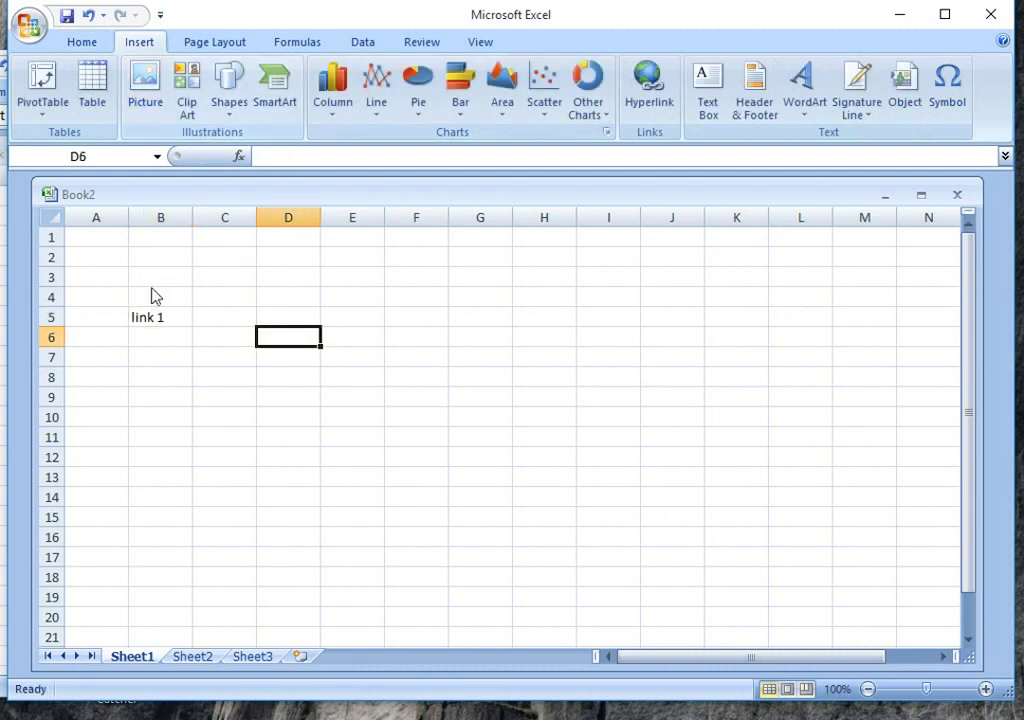
{"action": "left_click", "coordinate": [151, 336]}
{"action": "left_click", "coordinate": [152, 311]}
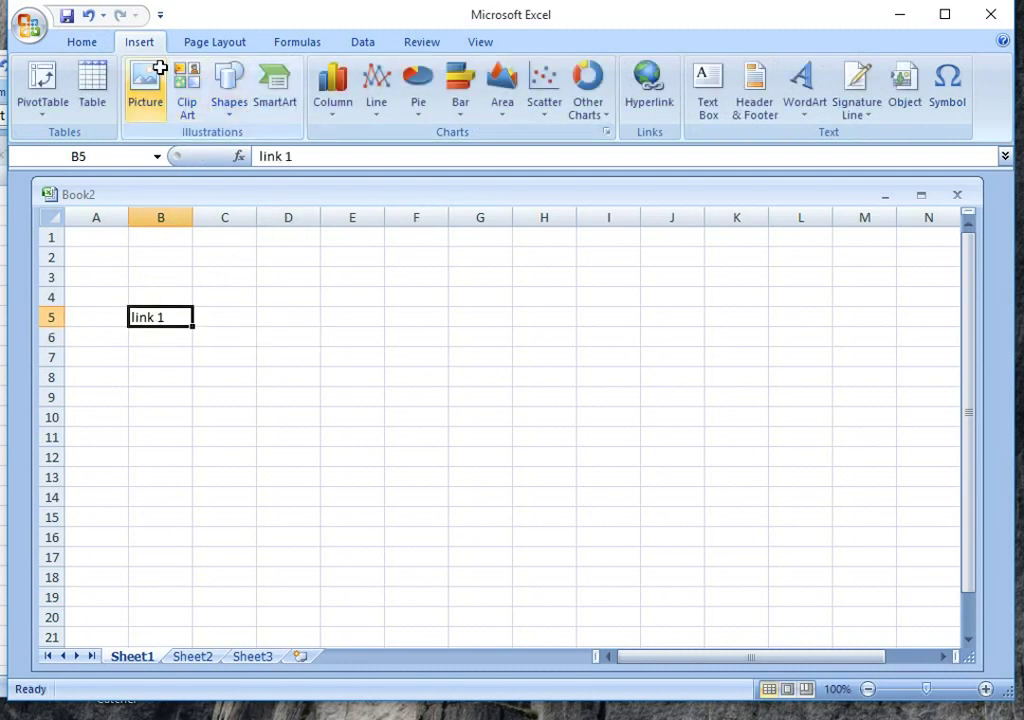
{"action": "left_click", "coordinate": [653, 98]}
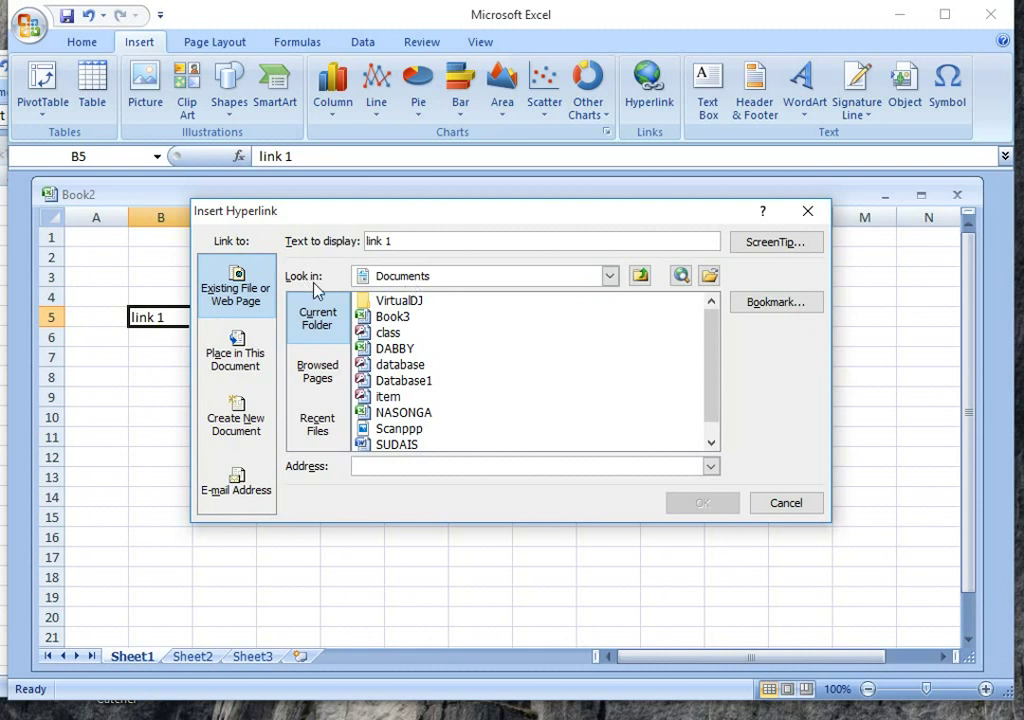
Link B5 to the 20162UnderstandingDigitalMarketingBasicsandActions PDF on Local Disk (D:)
{"action": "left_click", "coordinate": [608, 278]}
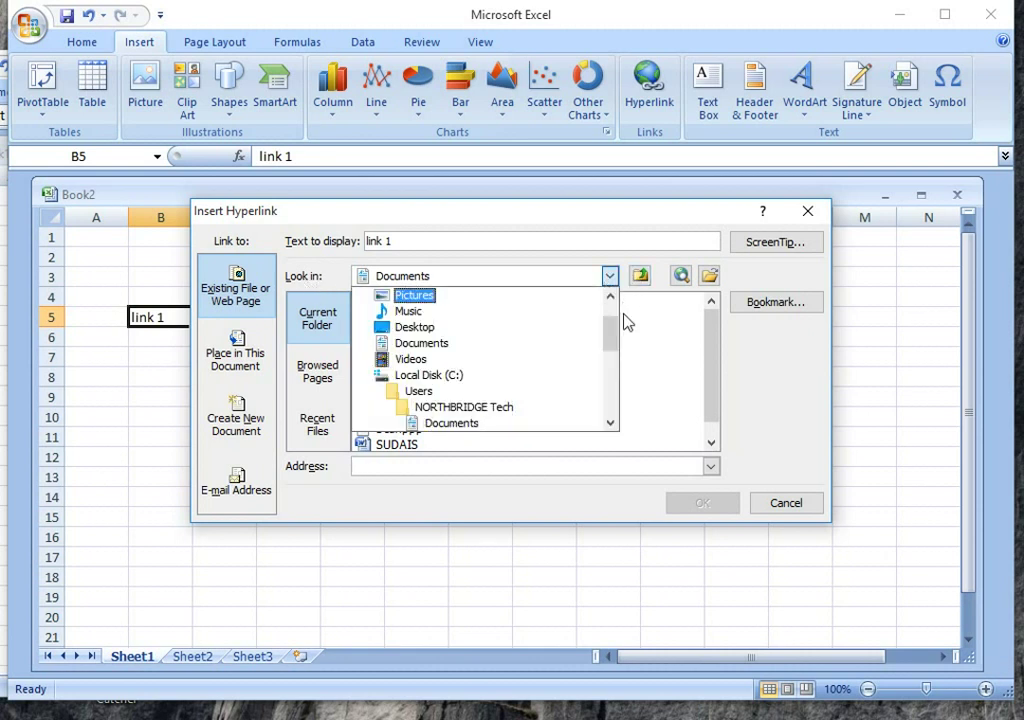
{"action": "scroll", "coordinate": [567, 391], "scroll_direction": "down", "scroll_amount": 1}
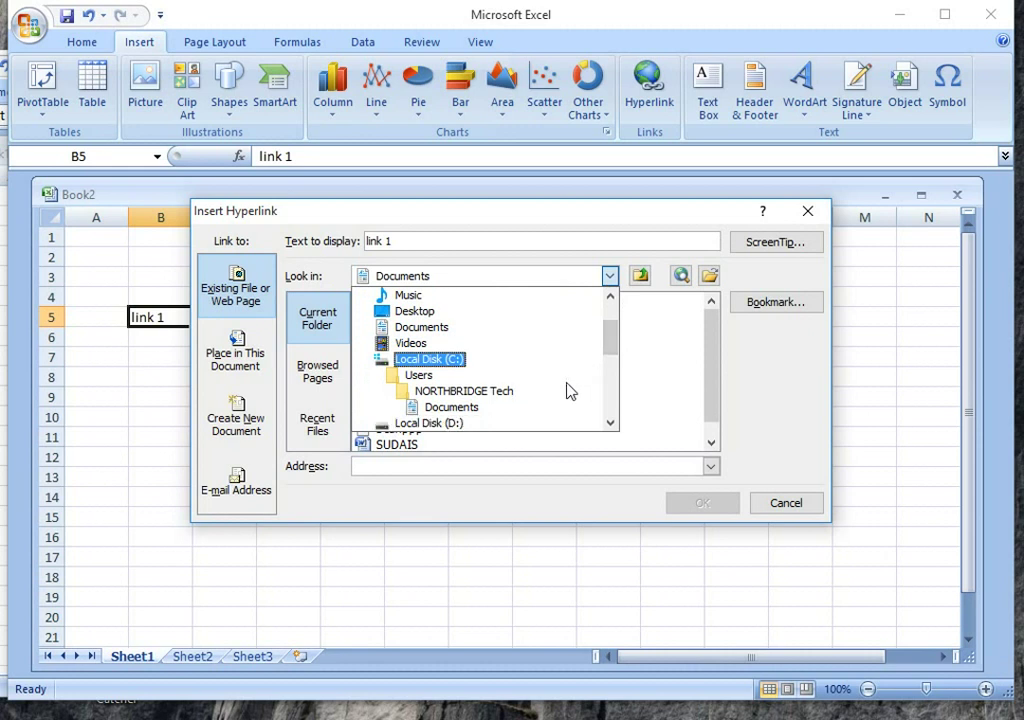
{"action": "scroll", "coordinate": [567, 391], "scroll_direction": "down", "scroll_amount": 1}
{"action": "scroll", "coordinate": [567, 391], "scroll_direction": "down", "scroll_amount": 1}
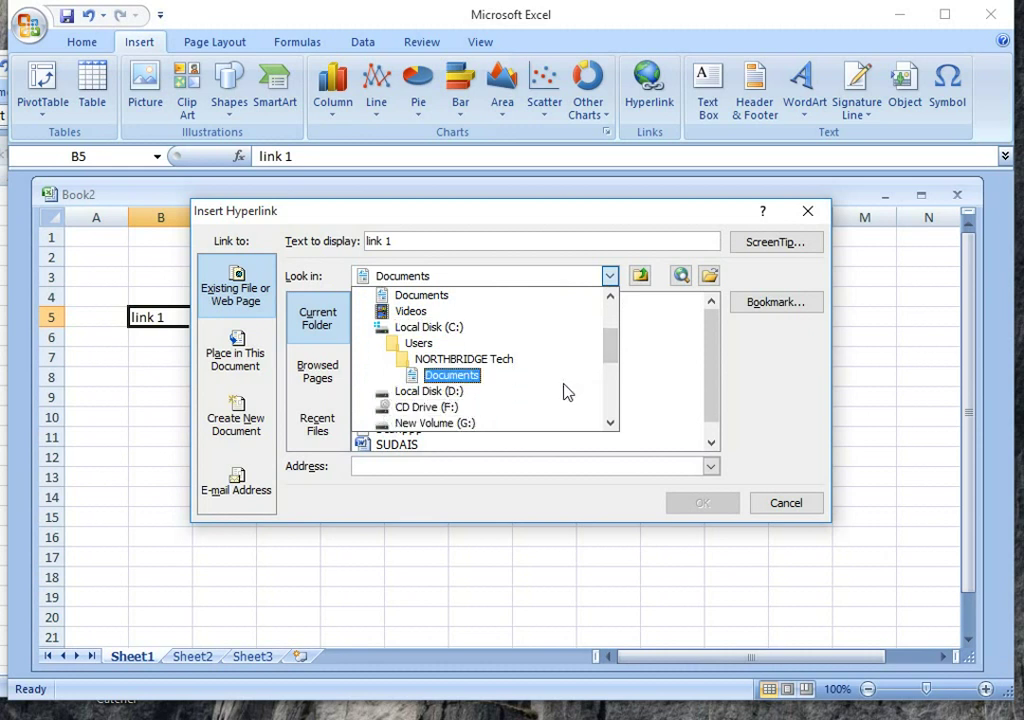
{"action": "left_click", "coordinate": [418, 391]}
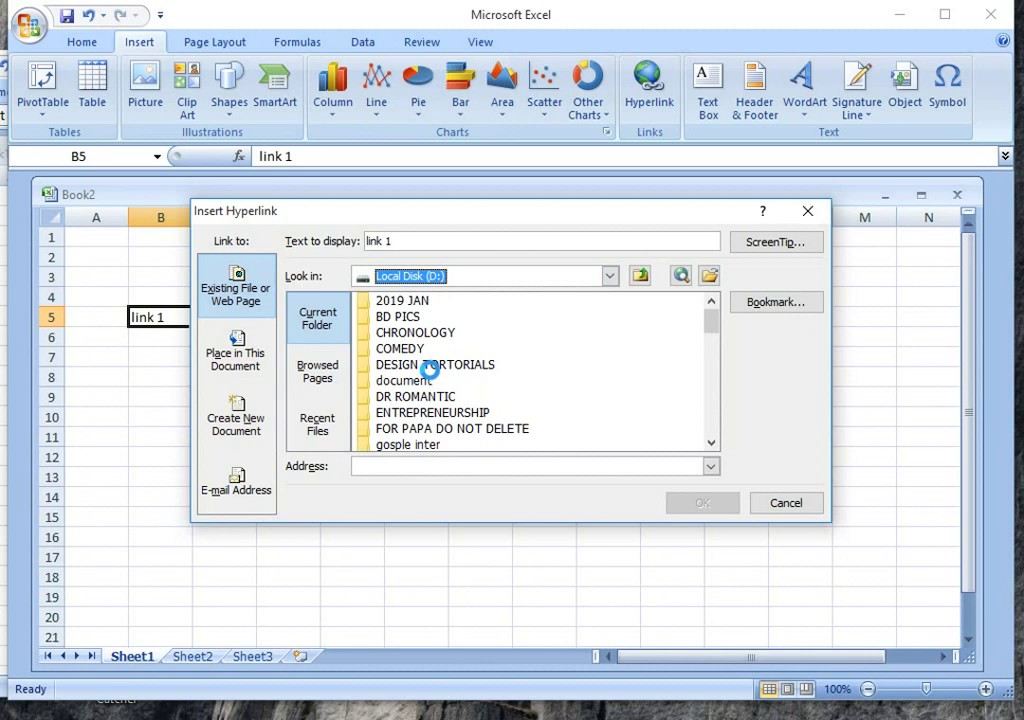
{"action": "left_click", "coordinate": [398, 317]}
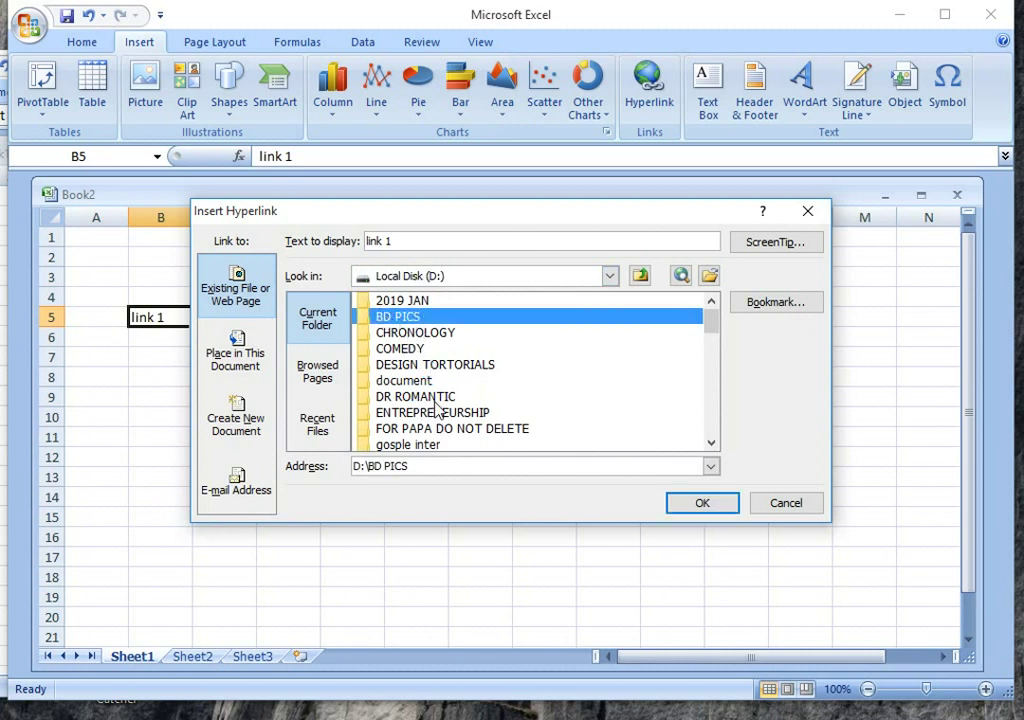
{"action": "scroll", "coordinate": [436, 410], "scroll_direction": "down", "scroll_amount": 1}
{"action": "scroll", "coordinate": [436, 409], "scroll_direction": "down", "scroll_amount": 1}
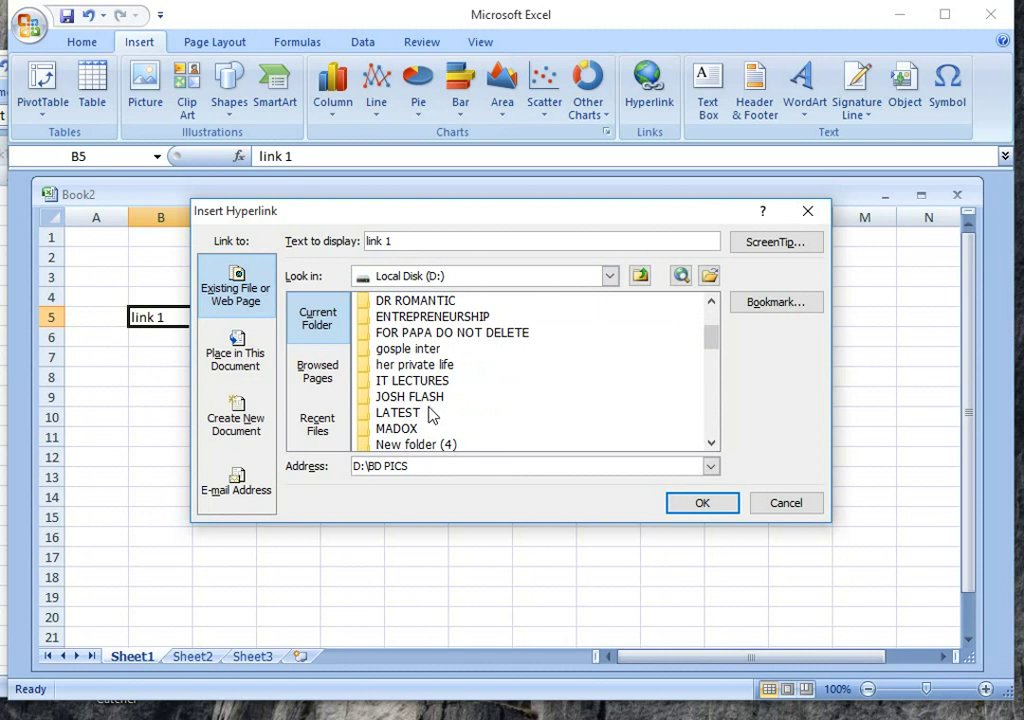
{"action": "scroll", "coordinate": [432, 414], "scroll_direction": "down", "scroll_amount": 1}
{"action": "scroll", "coordinate": [431, 415], "scroll_direction": "down", "scroll_amount": 2}
{"action": "scroll", "coordinate": [429, 416], "scroll_direction": "down", "scroll_amount": 1}
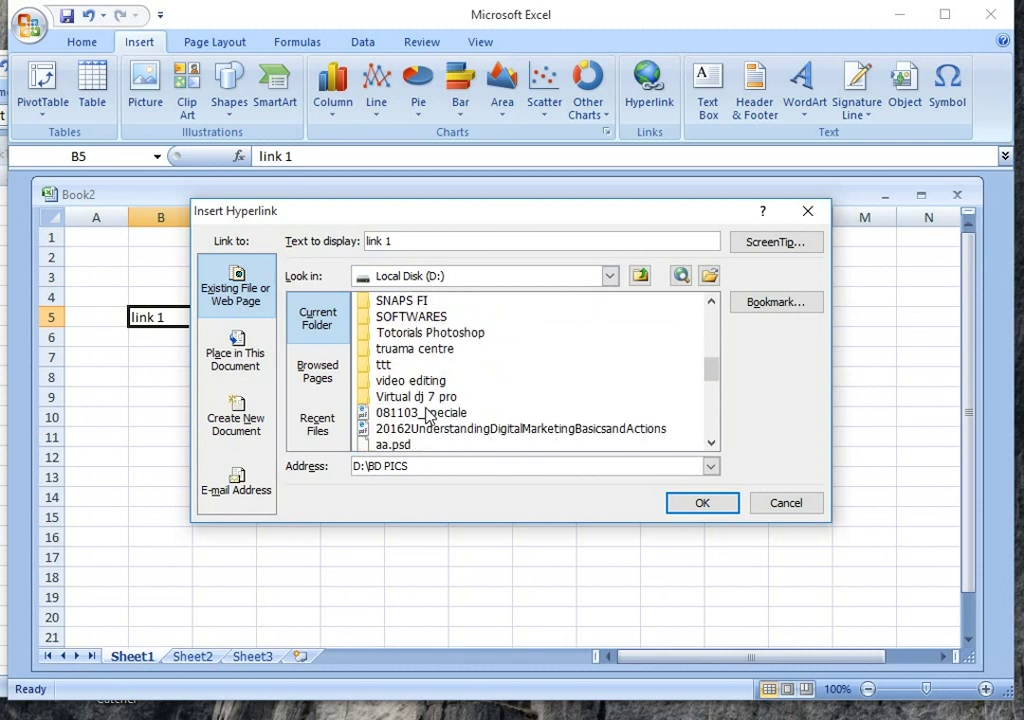
{"action": "scroll", "coordinate": [428, 414], "scroll_direction": "down", "scroll_amount": 1}
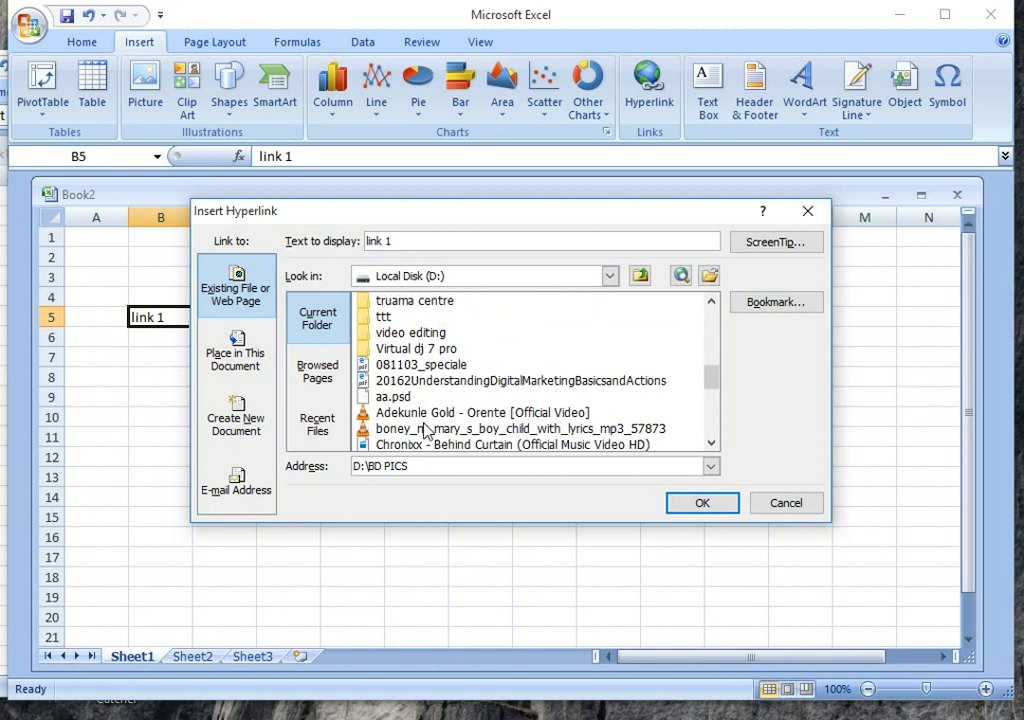
{"action": "left_click", "coordinate": [493, 381]}
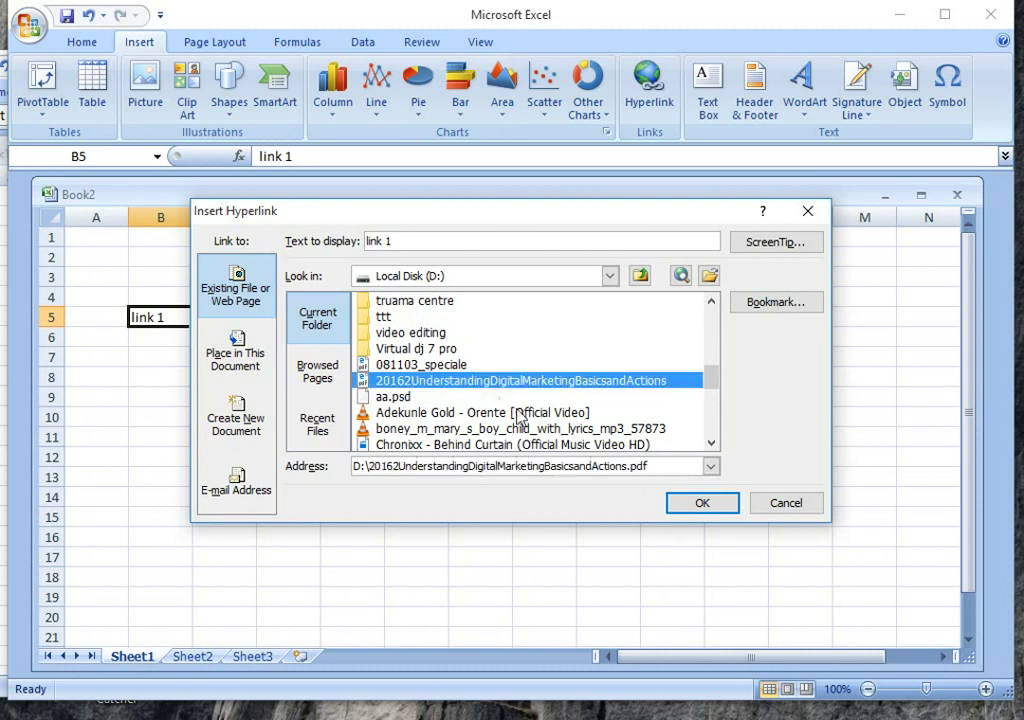
{"action": "left_click", "coordinate": [710, 502]}
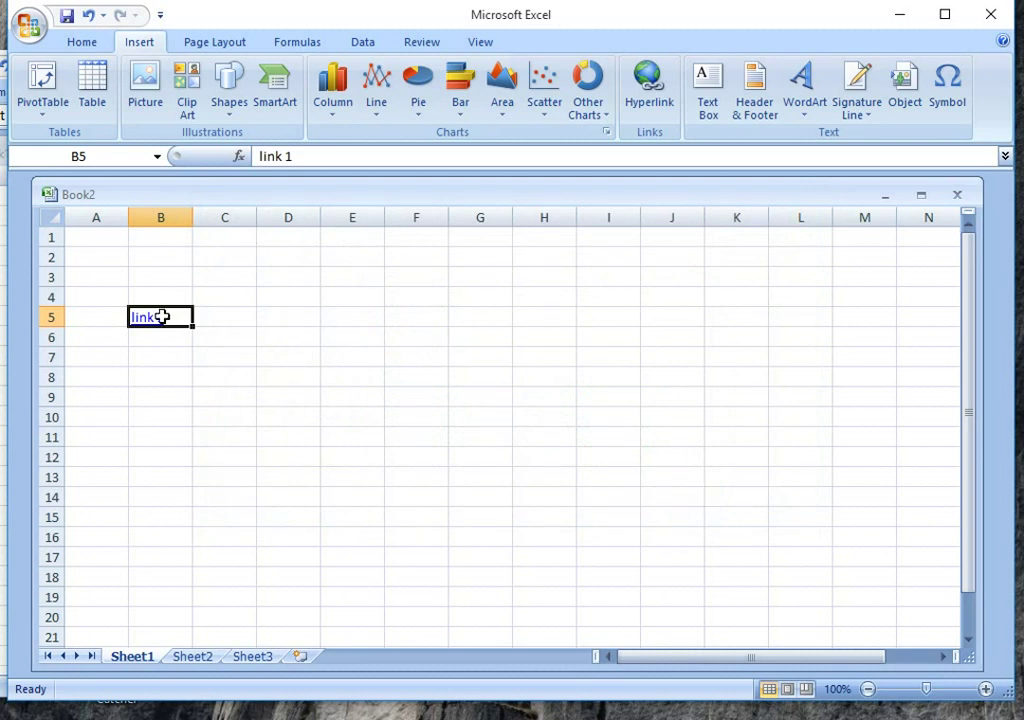
{"action": "mouse_move", "coordinate": [150, 318]}
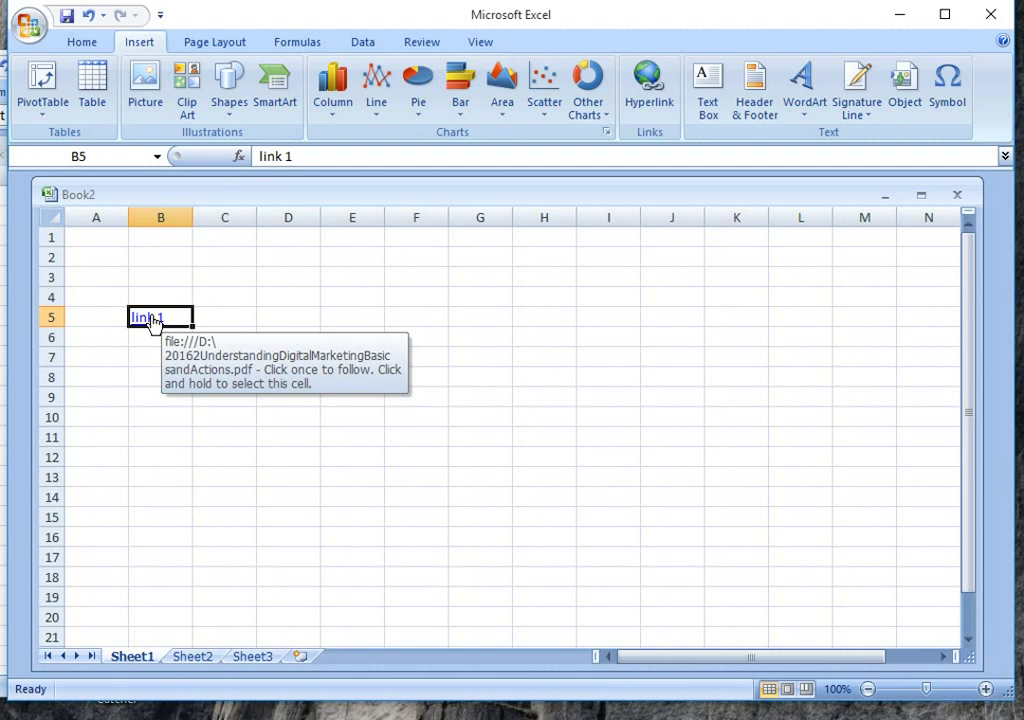
{"action": "left_click", "coordinate": [161, 378]}
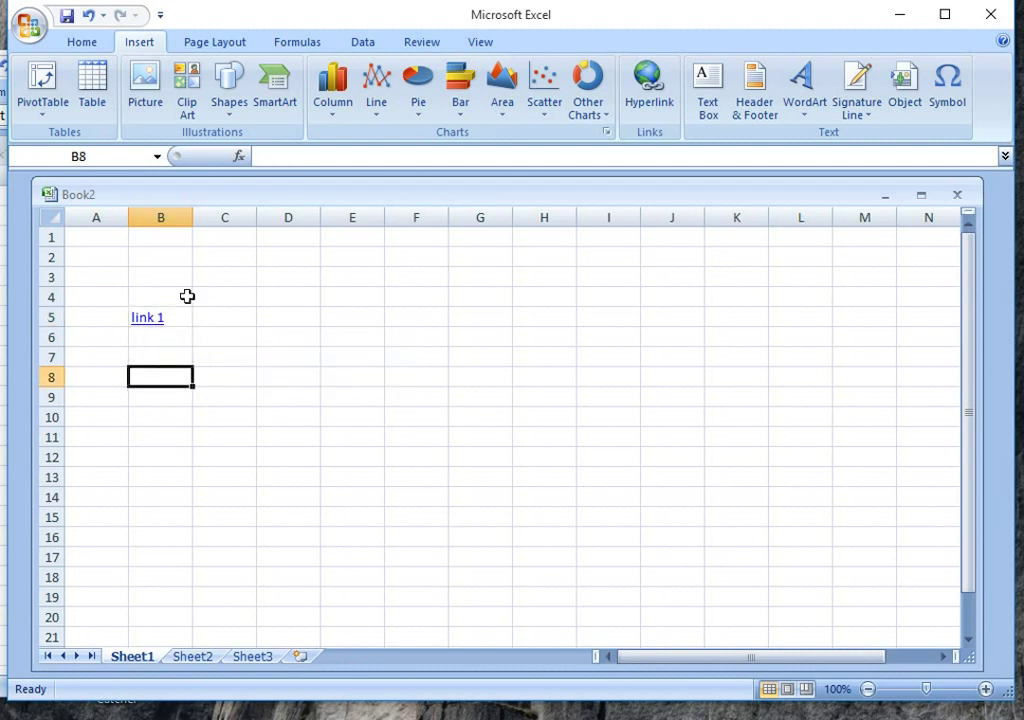
Hyperlink cell B7 to the DABBY workbook and start retyping its text as 'dabbys work'
{"action": "left_click", "coordinate": [164, 357]}
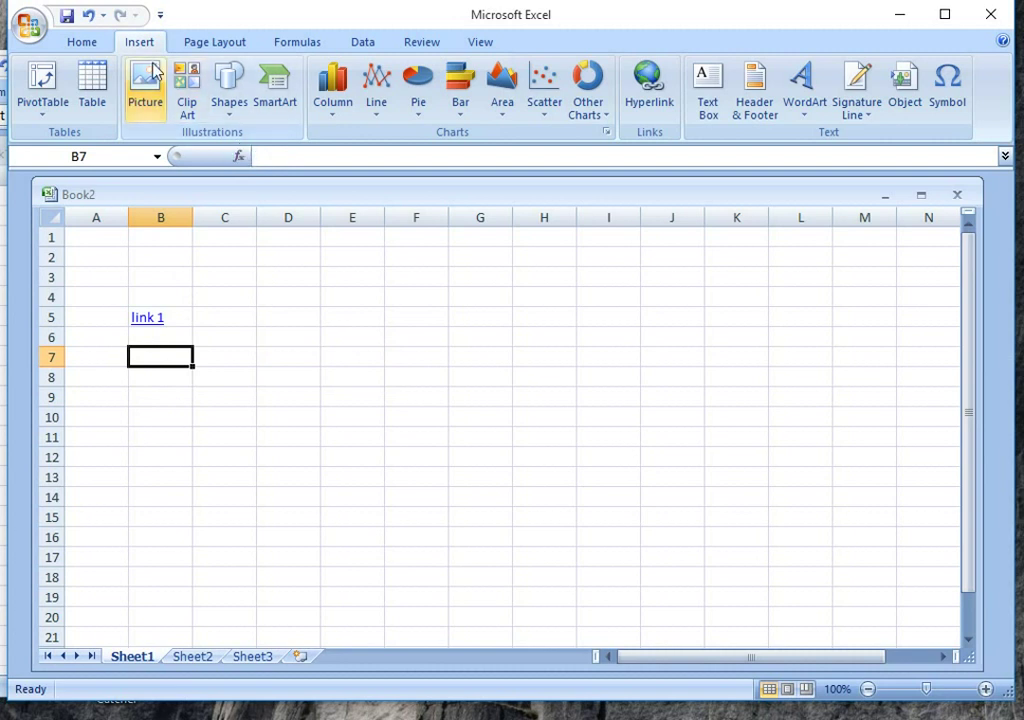
{"action": "left_click", "coordinate": [82, 45]}
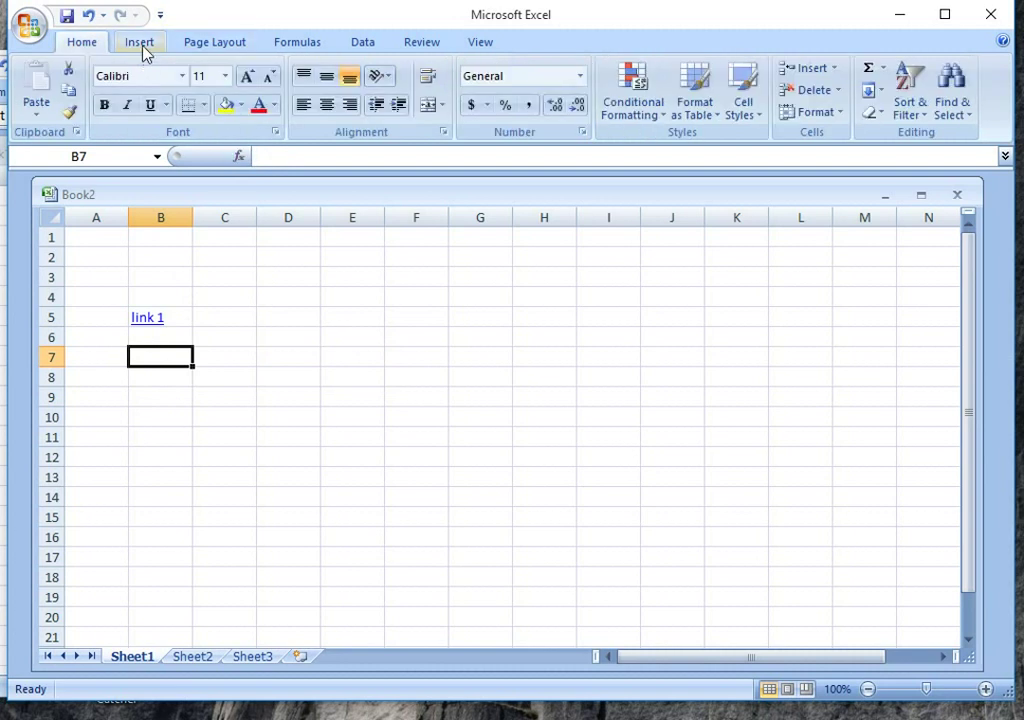
{"action": "left_click", "coordinate": [148, 47]}
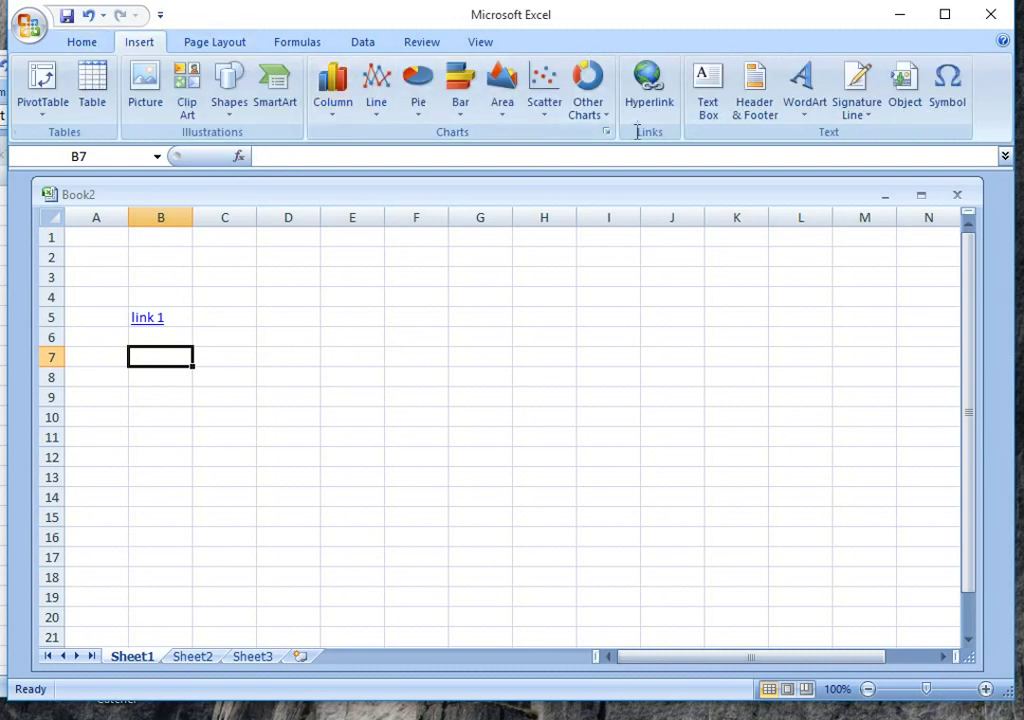
{"action": "left_click", "coordinate": [650, 88]}
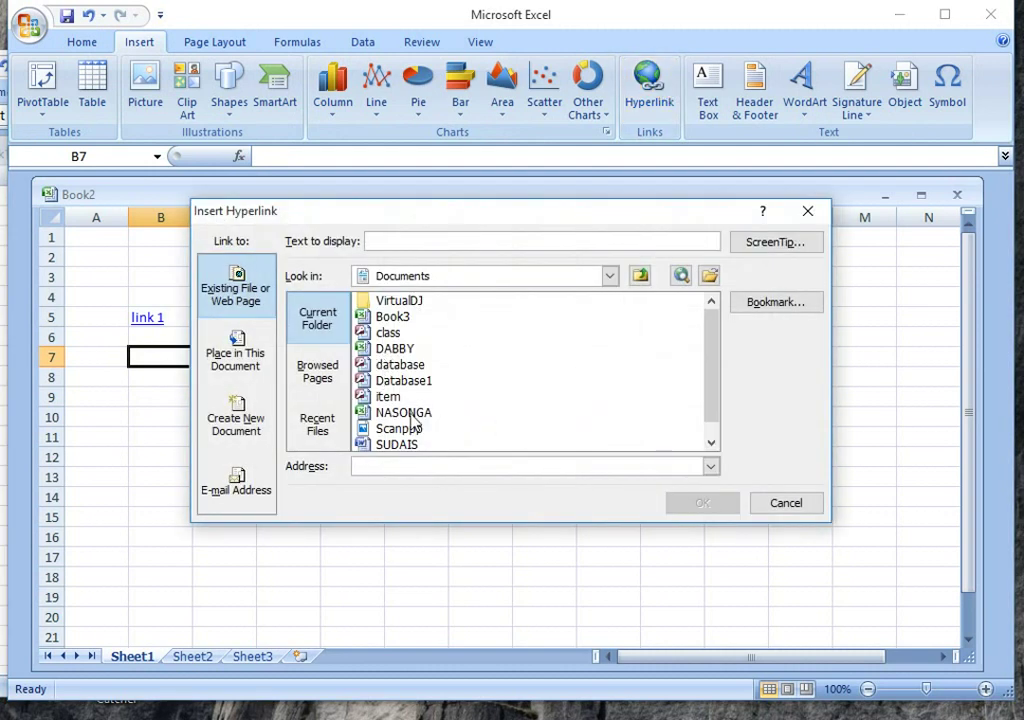
{"action": "left_click", "coordinate": [420, 350]}
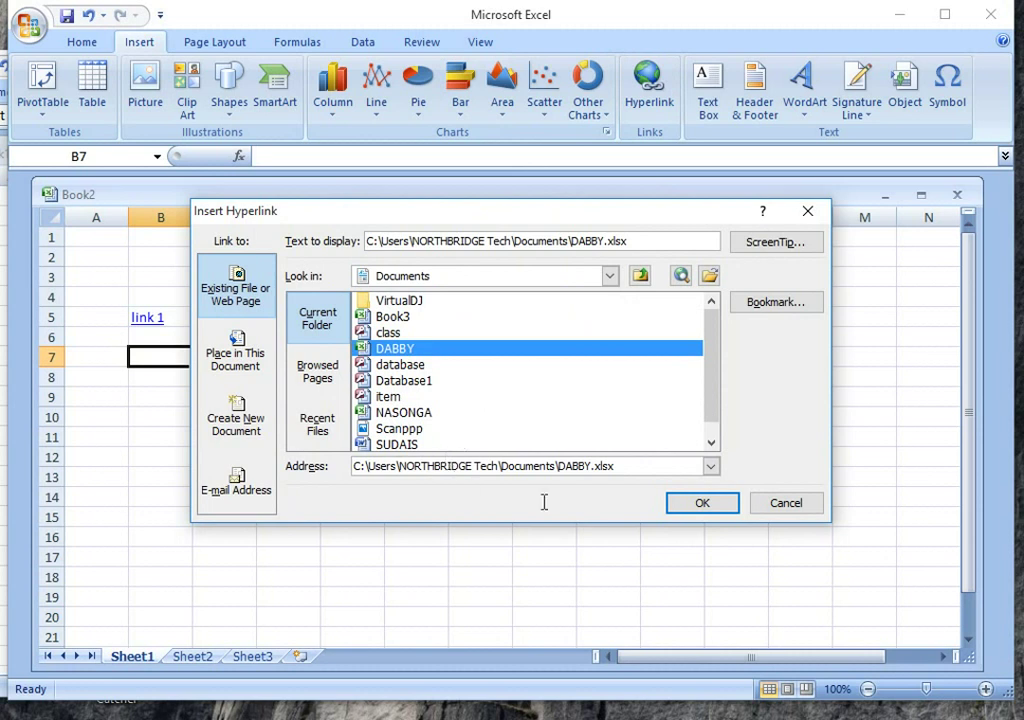
{"action": "left_click", "coordinate": [700, 505]}
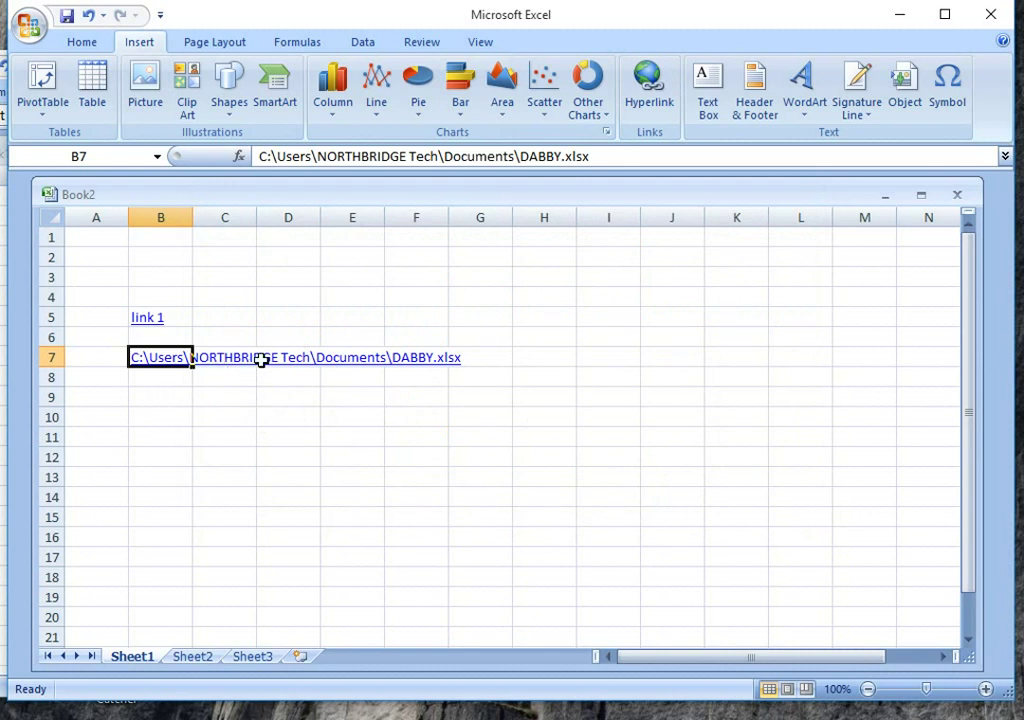
{"action": "type", "text": "da"}
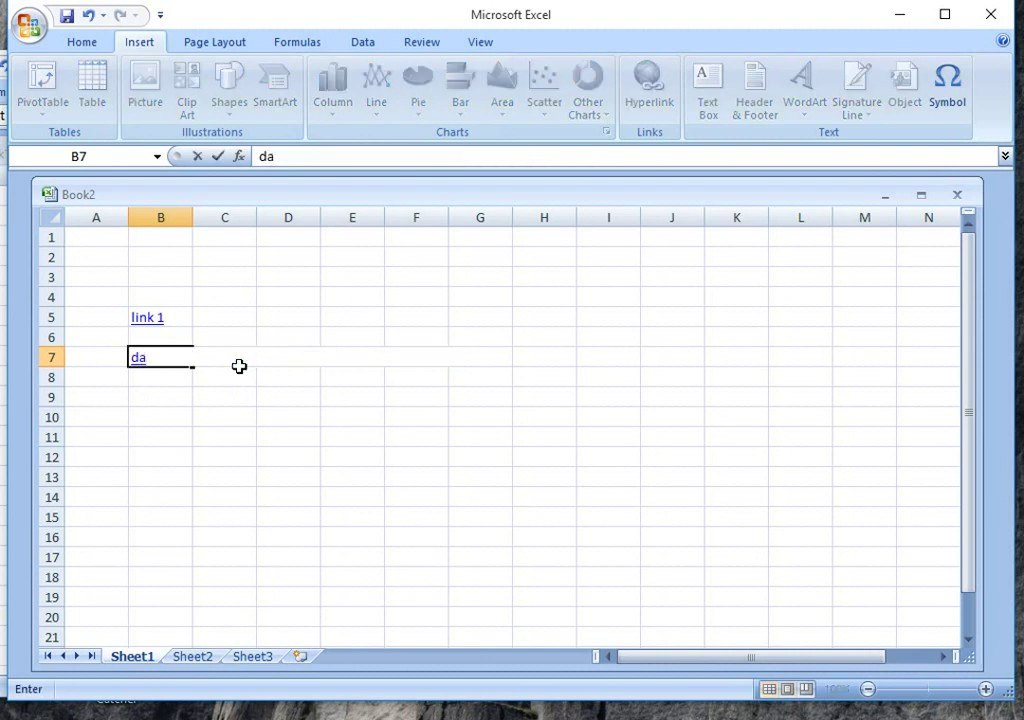
{"action": "type", "text": "bbys work"}
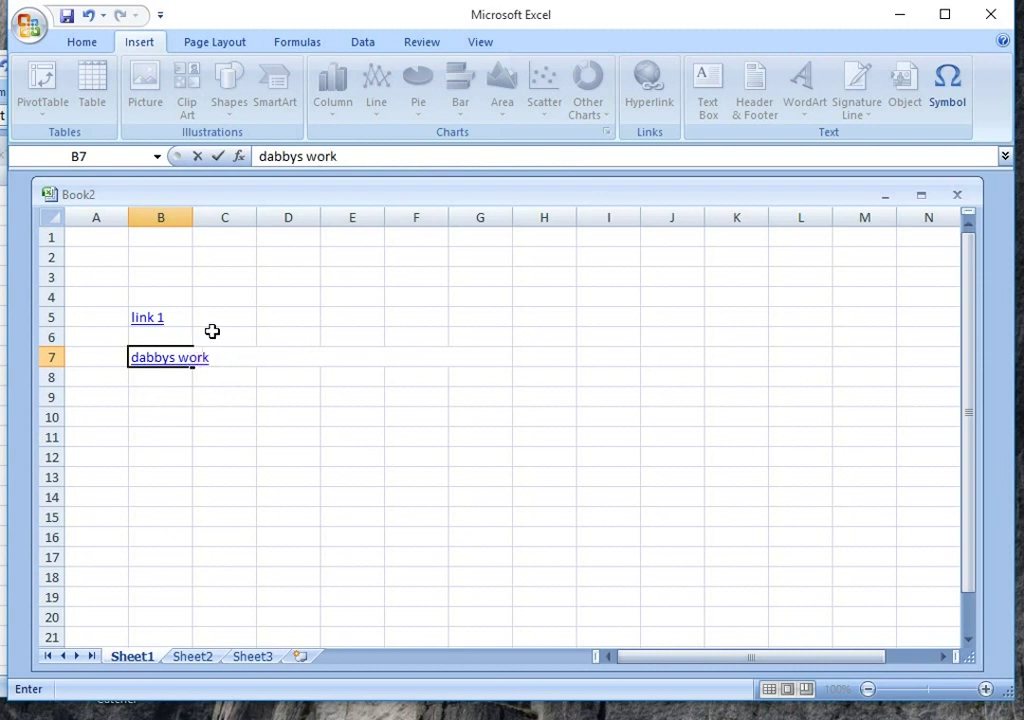
Finish the 'dabbys work' entry in B7, dismiss the security notice, and select cell B9
{"action": "left_click", "coordinate": [145, 319]}
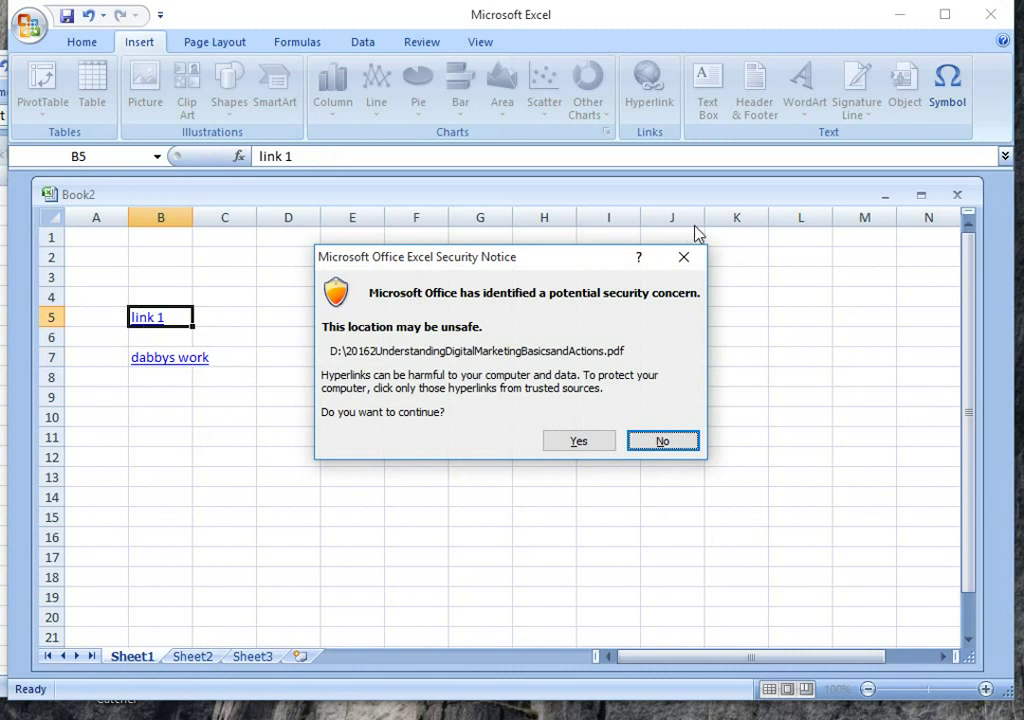
{"action": "left_click", "coordinate": [684, 257]}
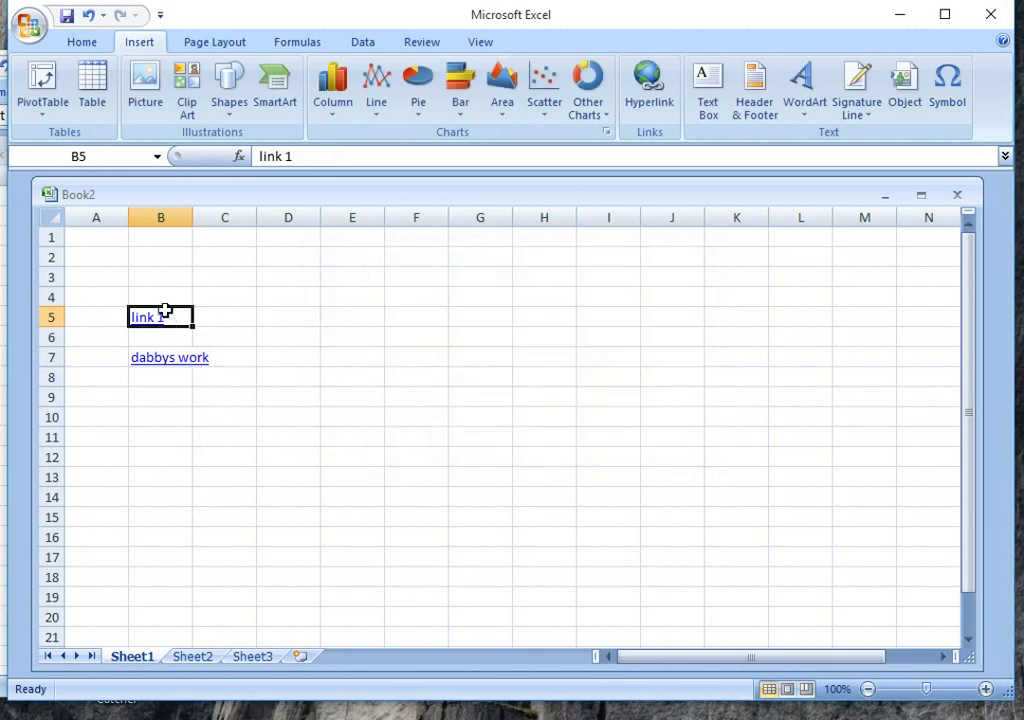
{"action": "right_click", "coordinate": [165, 311]}
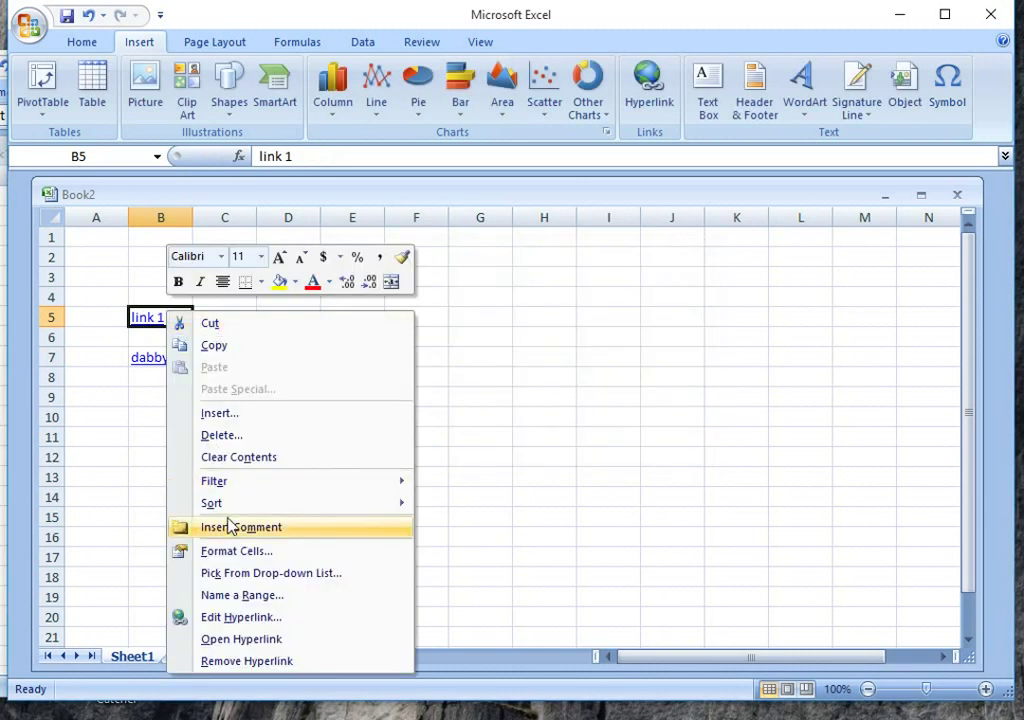
{"action": "key", "text": "Escape"}
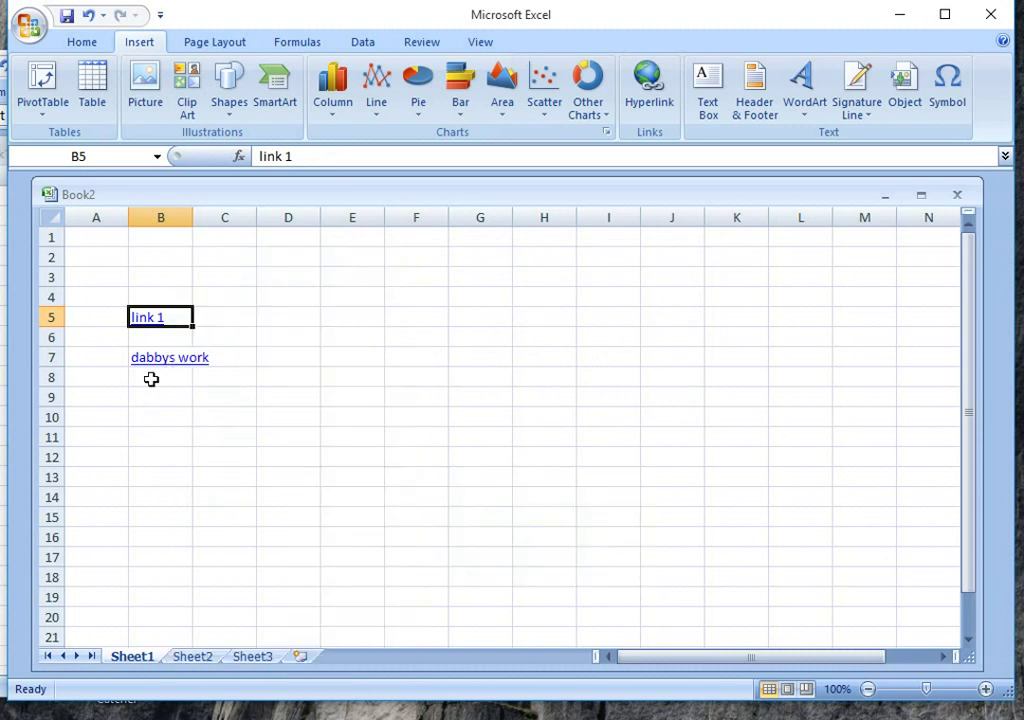
{"action": "left_click", "coordinate": [151, 379]}
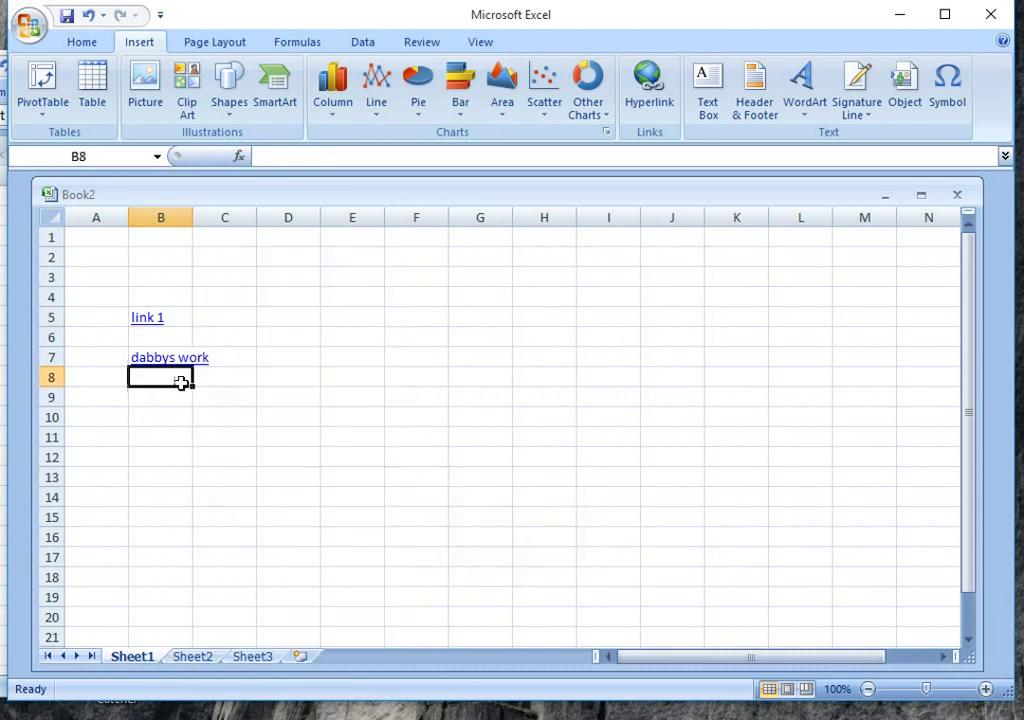
{"action": "left_click", "coordinate": [167, 411]}
{"action": "key", "text": "Up"}
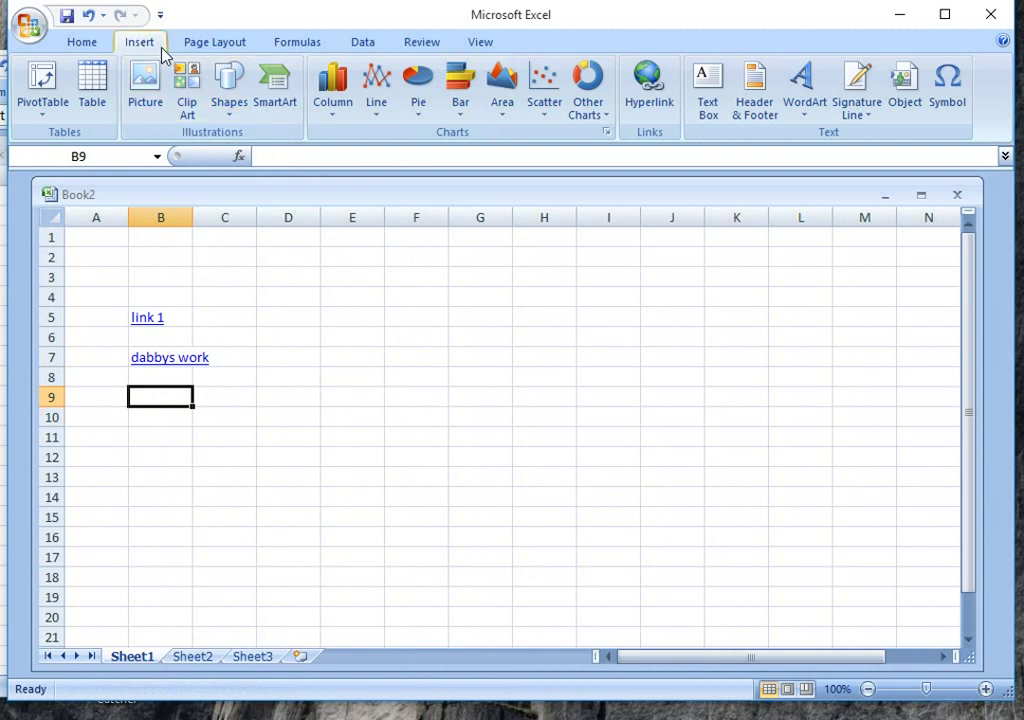
{"action": "left_click", "coordinate": [84, 44]}
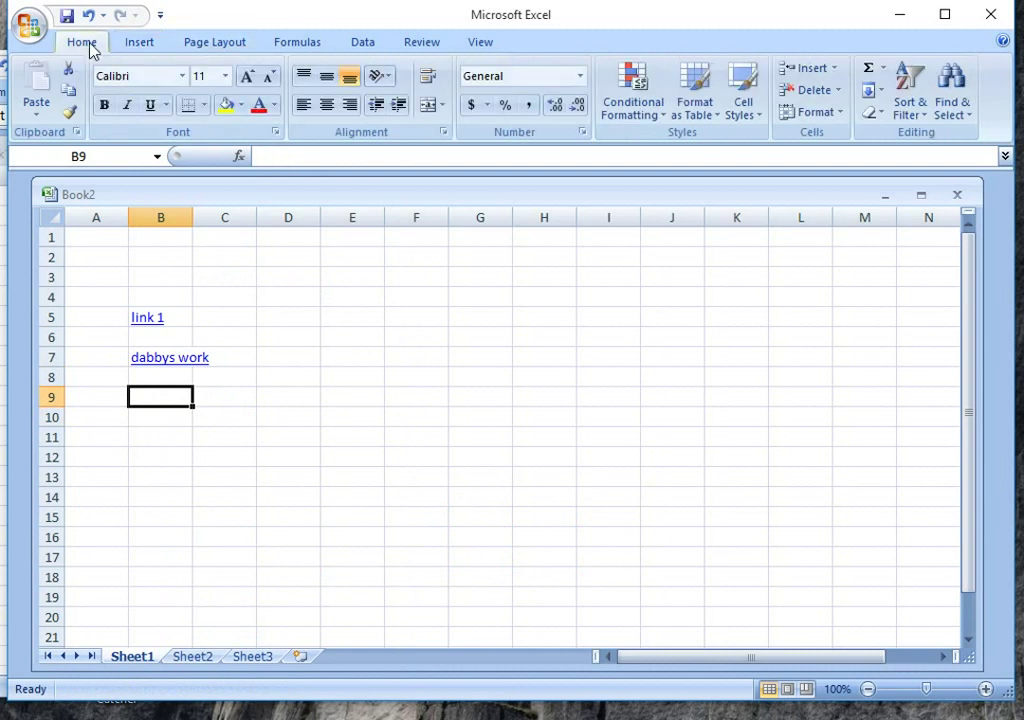
Start a hyperlink for cell B9 and browse drive G for the target file
{"action": "left_click", "coordinate": [158, 46]}
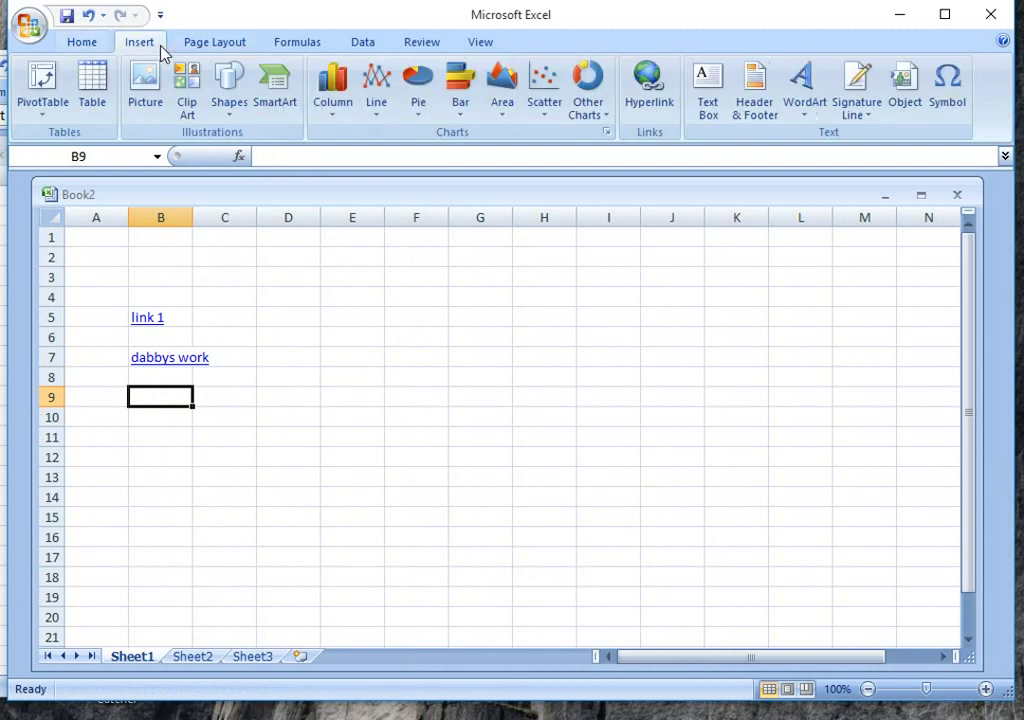
{"action": "left_click", "coordinate": [648, 105]}
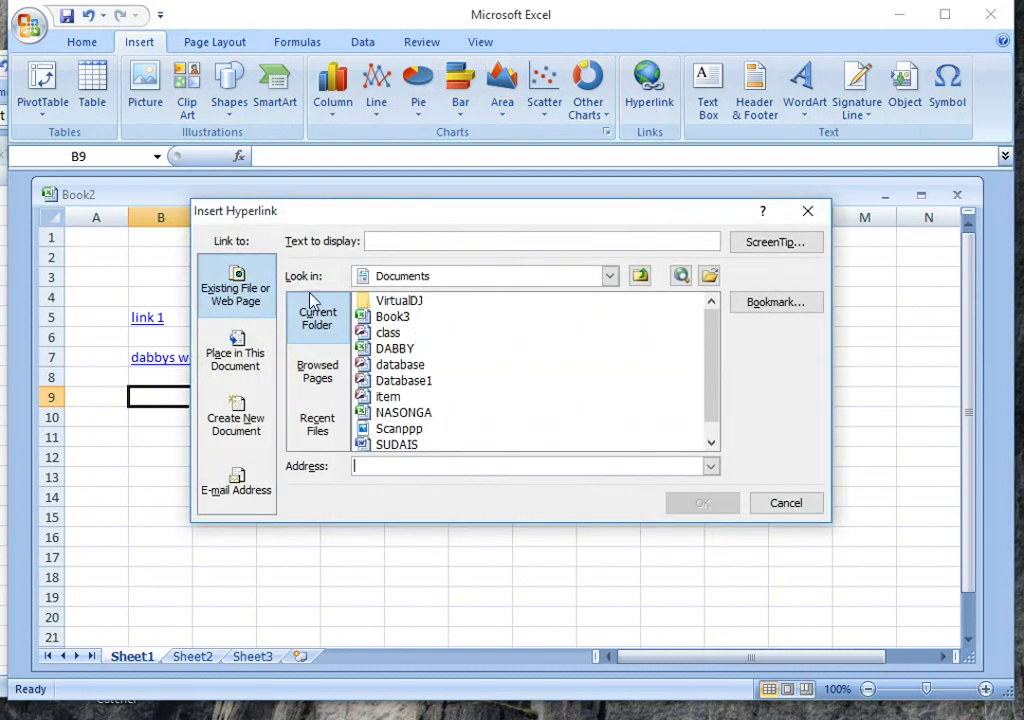
{"action": "left_click", "coordinate": [610, 276]}
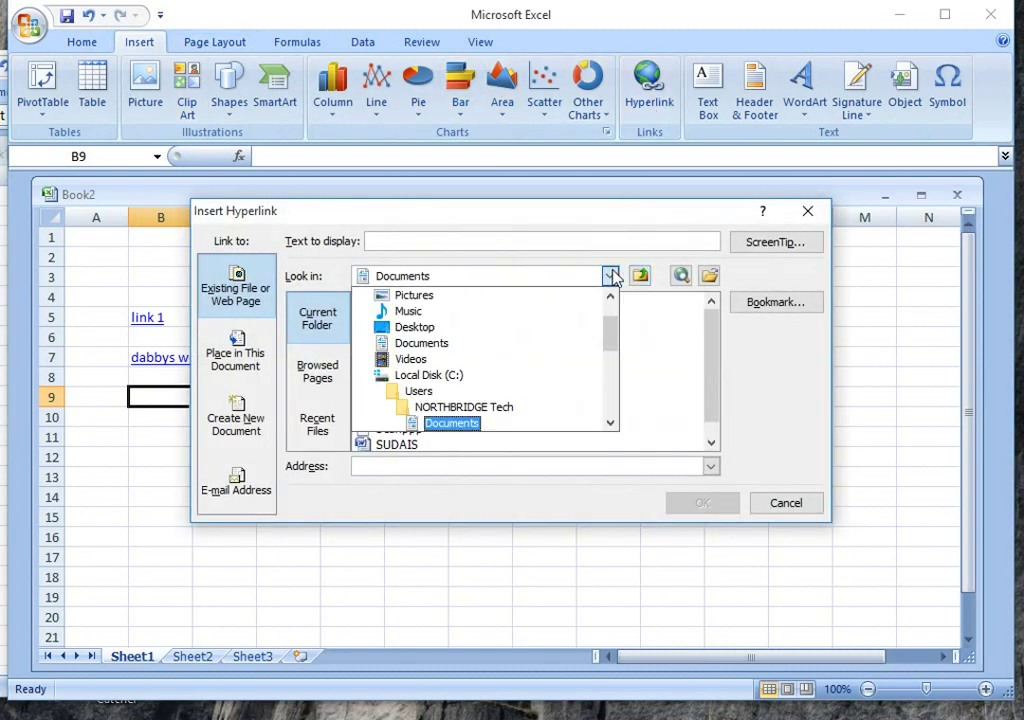
{"action": "scroll", "coordinate": [507, 395], "scroll_direction": "down", "scroll_amount": 2}
{"action": "scroll", "coordinate": [507, 395], "scroll_direction": "down", "scroll_amount": 1}
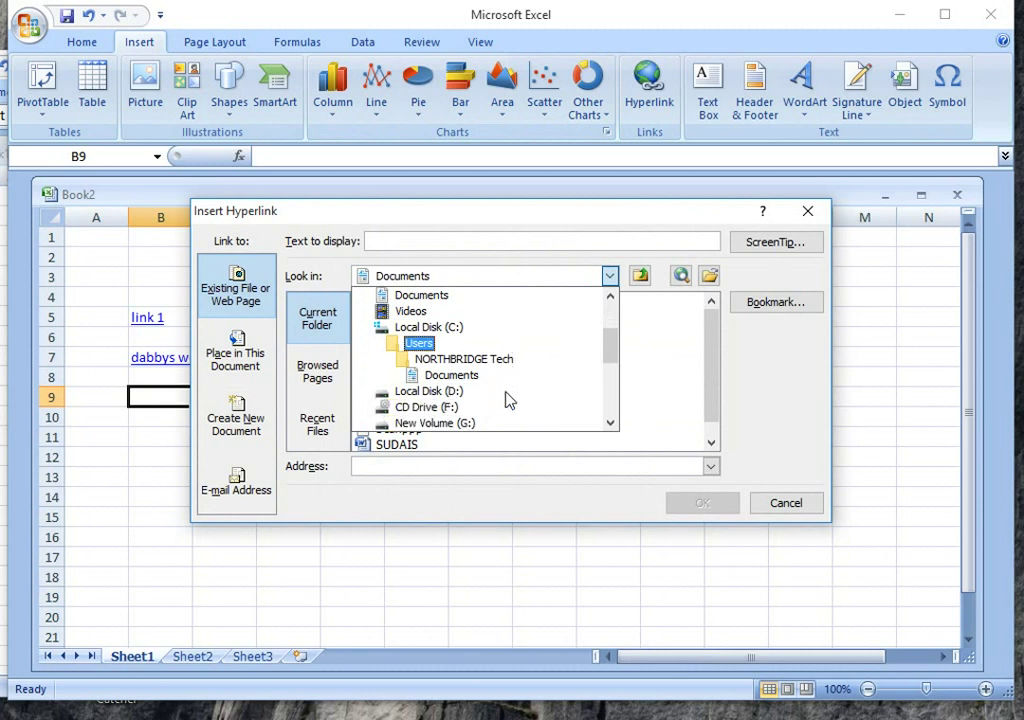
{"action": "scroll", "coordinate": [507, 400], "scroll_direction": "down", "scroll_amount": 1}
{"action": "scroll", "coordinate": [501, 400], "scroll_direction": "down", "scroll_amount": 1}
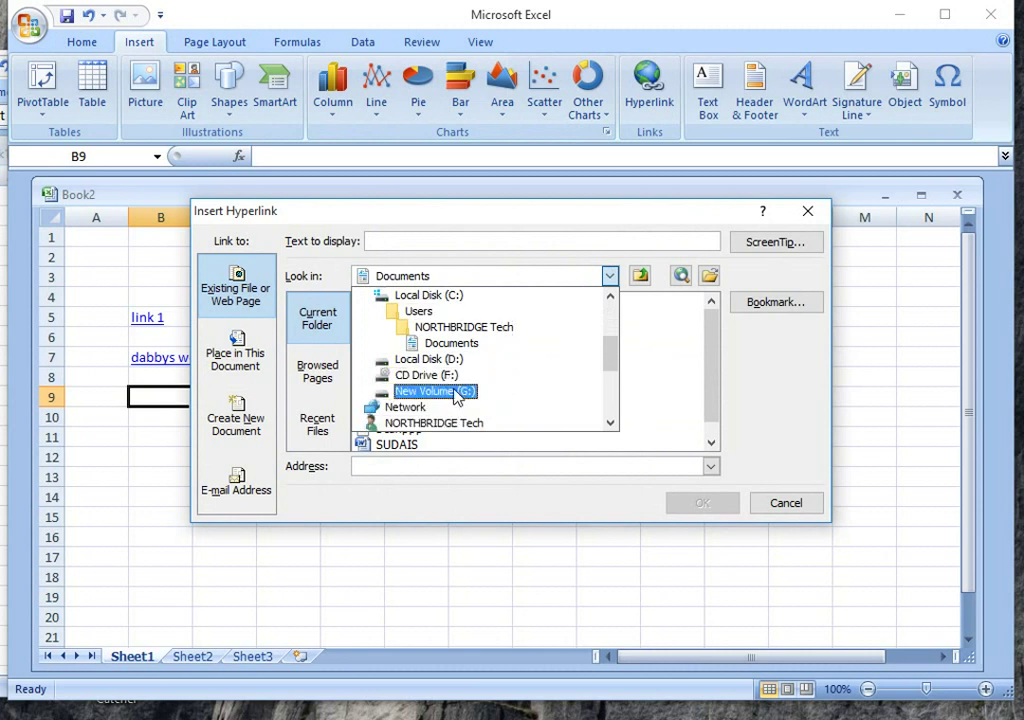
{"action": "left_click", "coordinate": [455, 391]}
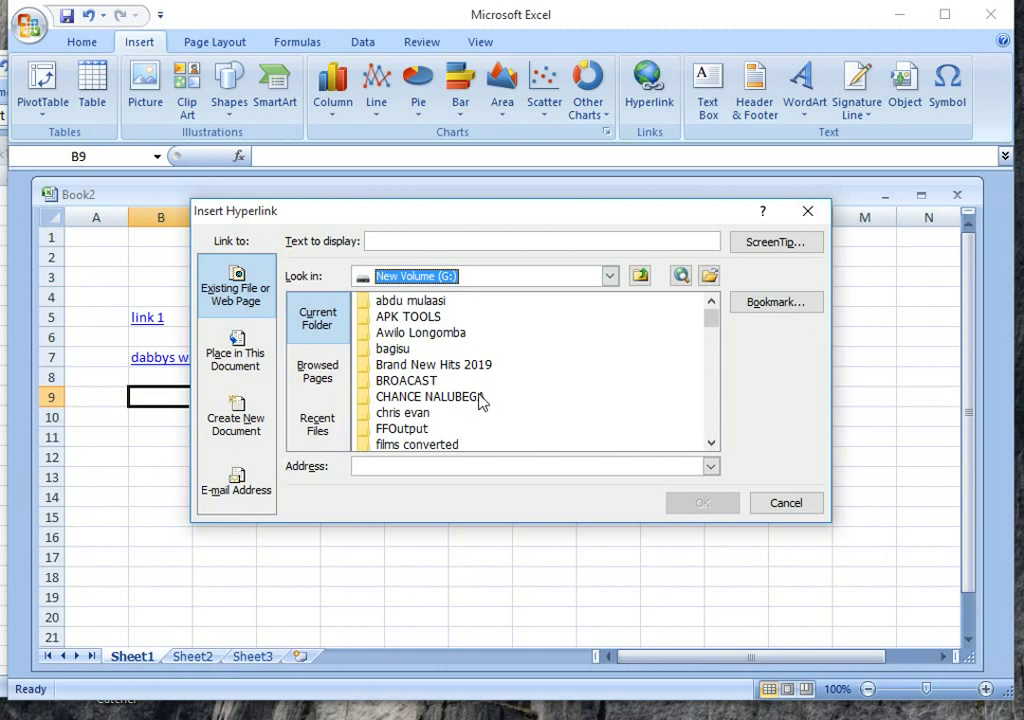
{"action": "scroll", "coordinate": [462, 400], "scroll_direction": "down", "scroll_amount": 1}
{"action": "scroll", "coordinate": [447, 403], "scroll_direction": "down", "scroll_amount": 2}
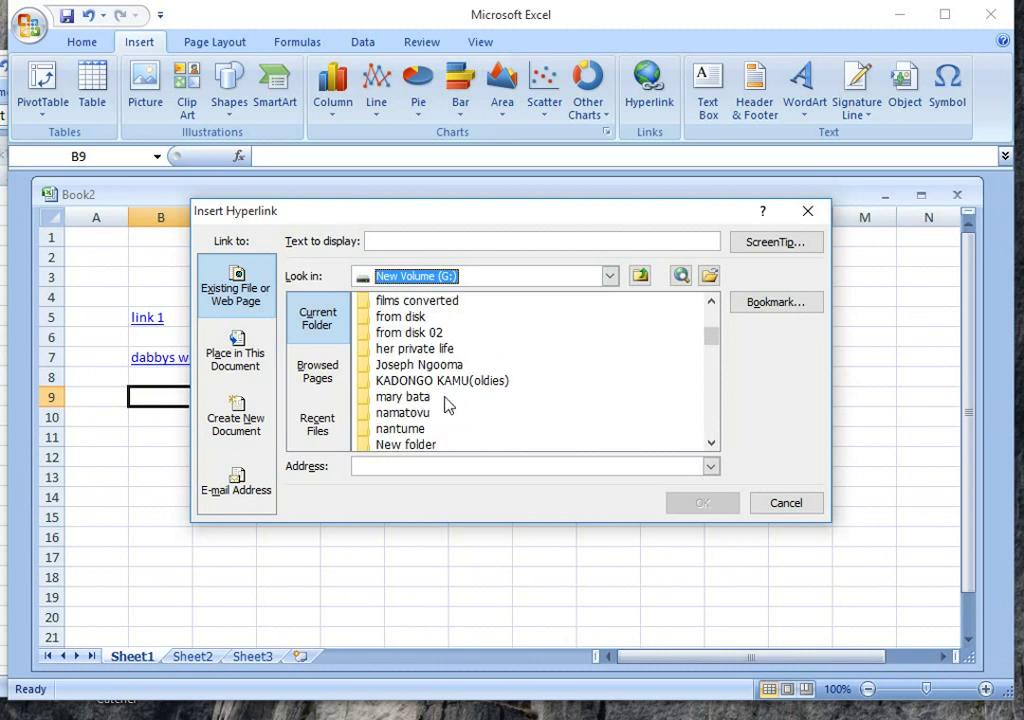
{"action": "scroll", "coordinate": [447, 403], "scroll_direction": "down", "scroll_amount": 1}
{"action": "scroll", "coordinate": [447, 403], "scroll_direction": "down", "scroll_amount": 2}
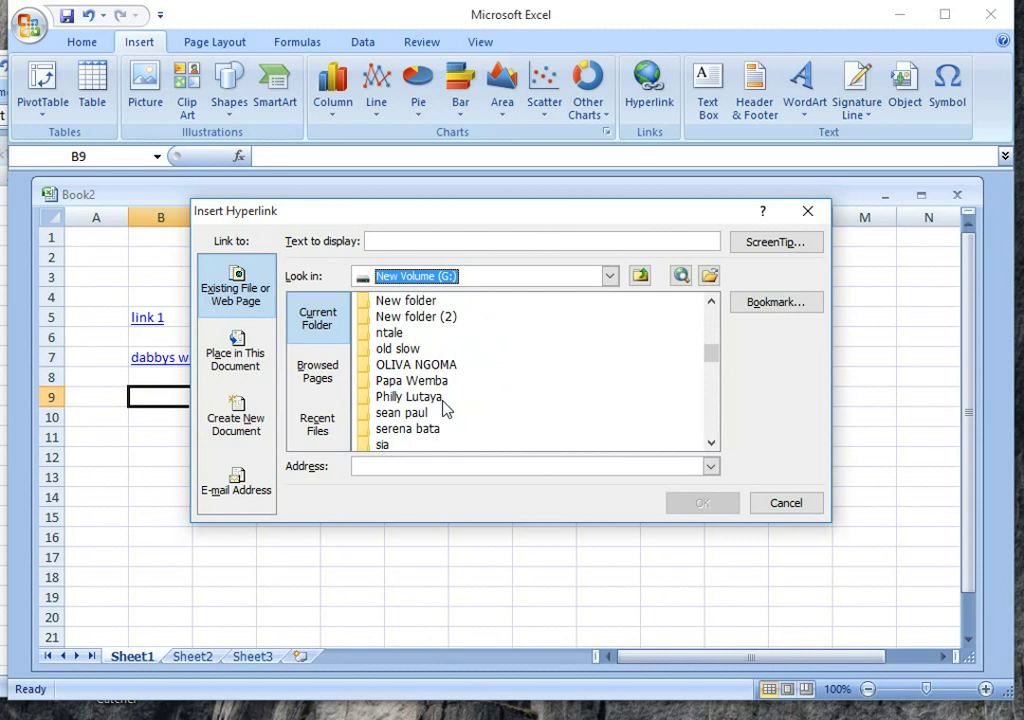
{"action": "scroll", "coordinate": [447, 405], "scroll_direction": "down", "scroll_amount": 4}
{"action": "scroll", "coordinate": [447, 408], "scroll_direction": "down", "scroll_amount": 1}
{"action": "scroll", "coordinate": [447, 411], "scroll_direction": "down", "scroll_amount": 1}
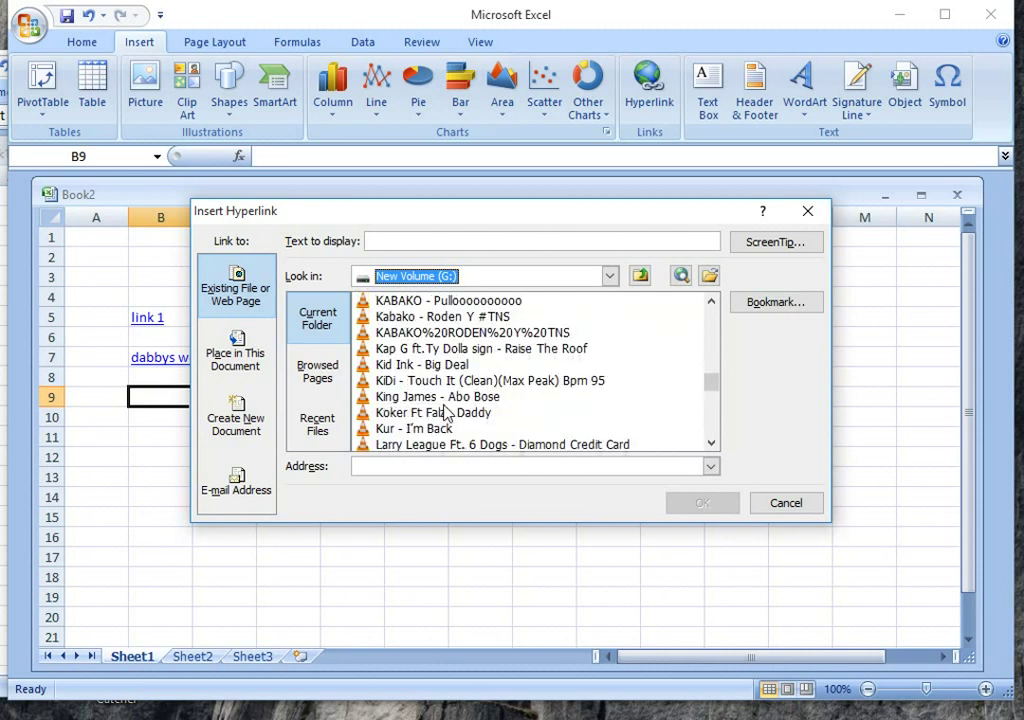
{"action": "scroll", "coordinate": [447, 412], "scroll_direction": "down", "scroll_amount": 2}
{"action": "scroll", "coordinate": [447, 412], "scroll_direction": "down", "scroll_amount": 2}
{"action": "scroll", "coordinate": [447, 412], "scroll_direction": "down", "scroll_amount": 3}
{"action": "scroll", "coordinate": [447, 412], "scroll_direction": "down", "scroll_amount": 1}
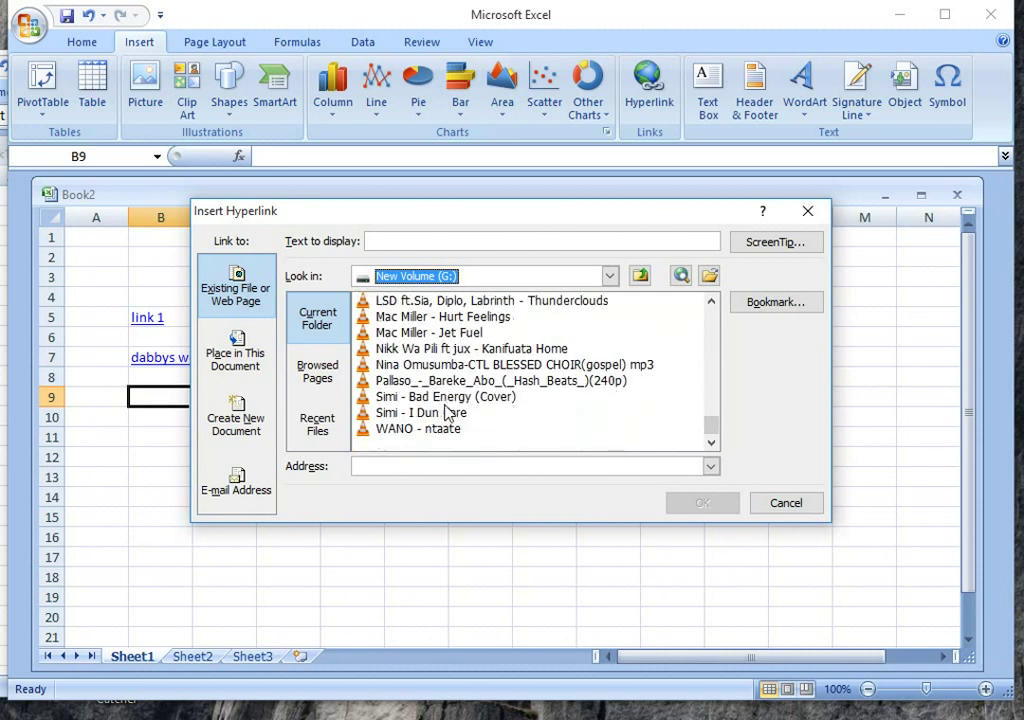
{"action": "scroll", "coordinate": [447, 412], "scroll_direction": "up", "scroll_amount": 1}
{"action": "scroll", "coordinate": [447, 412], "scroll_direction": "up", "scroll_amount": 4}
{"action": "scroll", "coordinate": [448, 411], "scroll_direction": "up", "scroll_amount": 3}
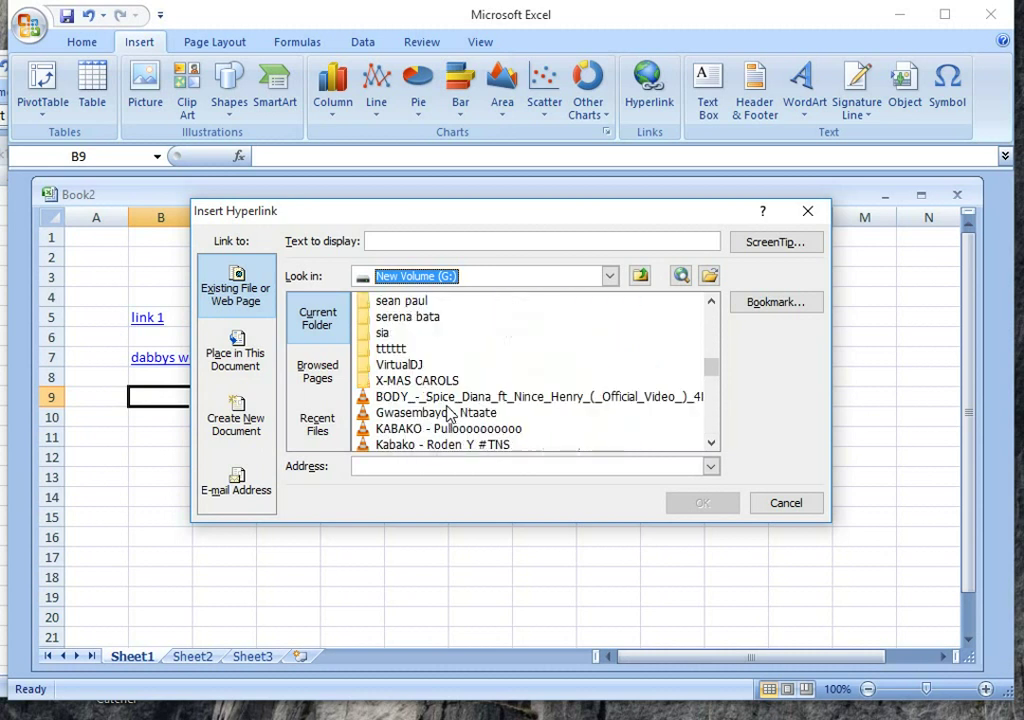
{"action": "scroll", "coordinate": [450, 410], "scroll_direction": "up", "scroll_amount": 4}
{"action": "scroll", "coordinate": [449, 411], "scroll_direction": "up", "scroll_amount": 3}
{"action": "scroll", "coordinate": [450, 412], "scroll_direction": "up", "scroll_amount": 2}
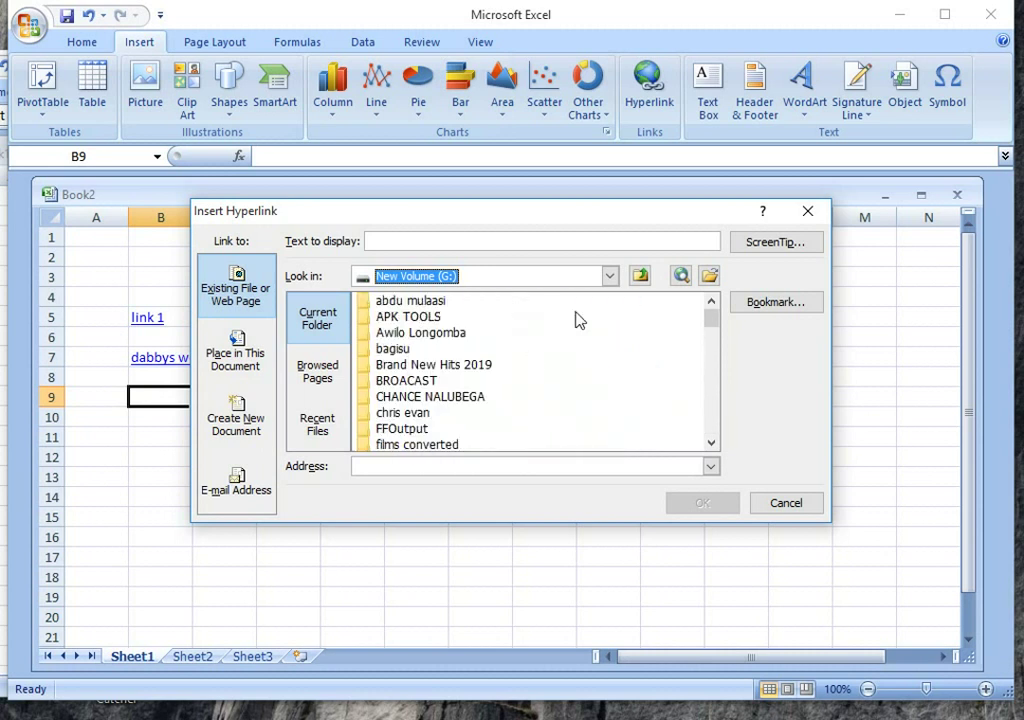
Switch Look in to Local Disk (D:) and link B9 to the online_marketing_tutorial PDF
{"action": "left_click", "coordinate": [610, 275]}
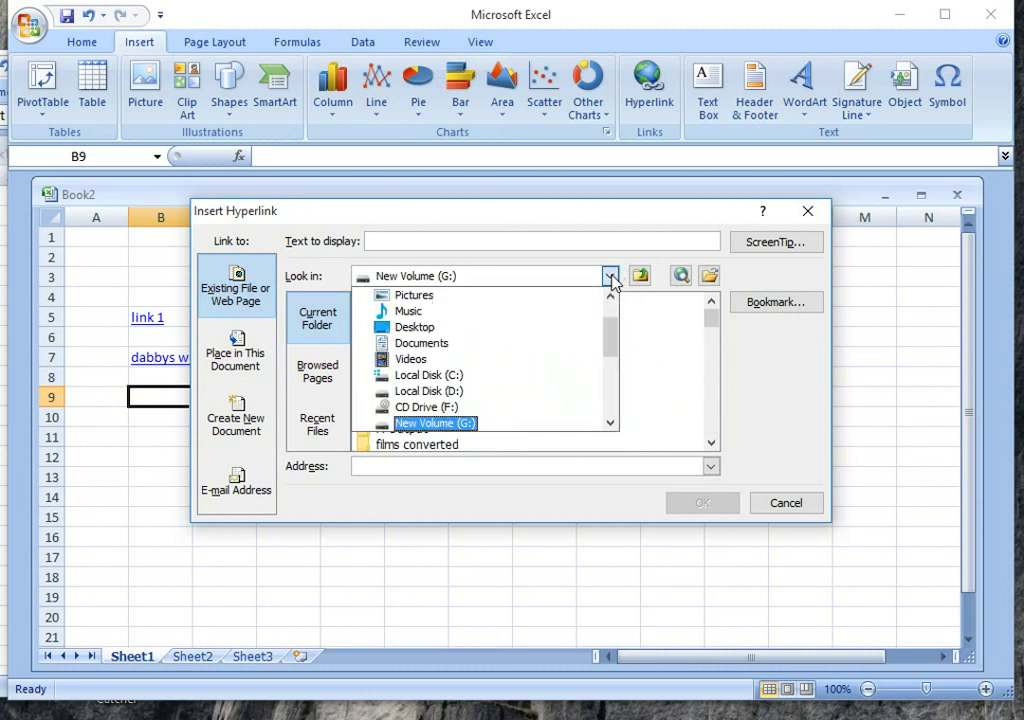
{"action": "left_click", "coordinate": [503, 393]}
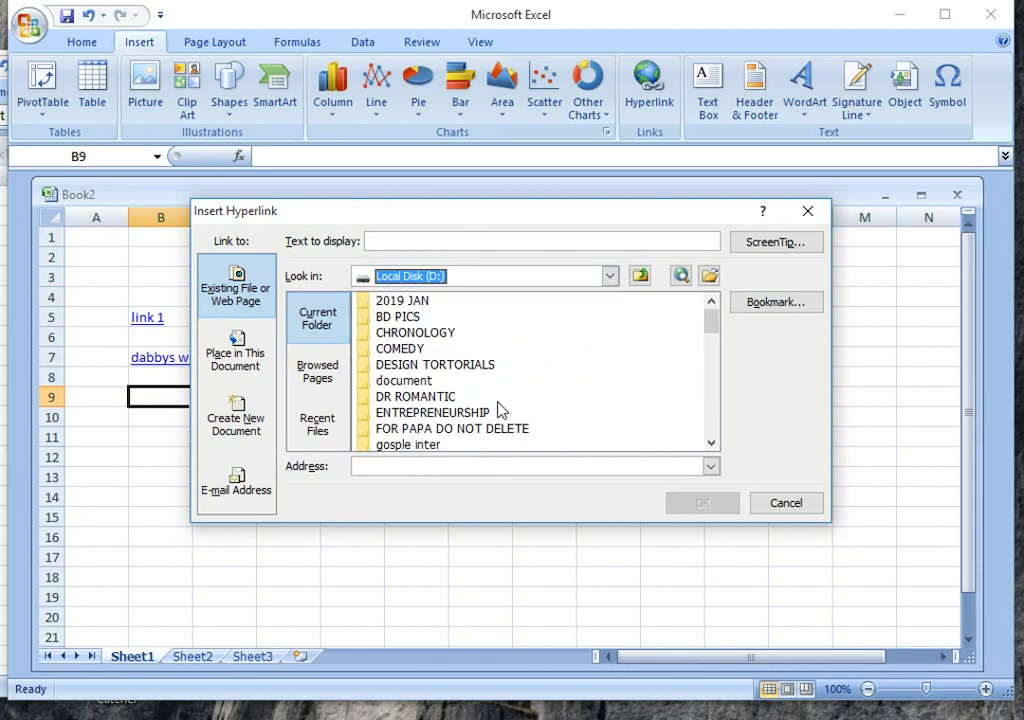
{"action": "scroll", "coordinate": [499, 385], "scroll_direction": "down", "scroll_amount": 1}
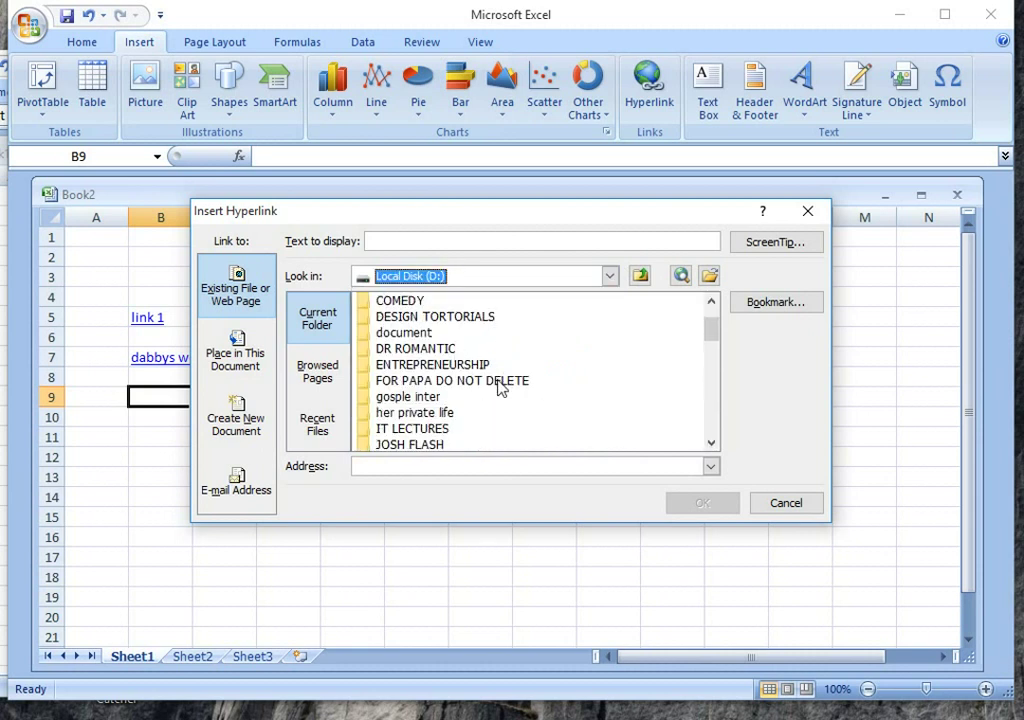
{"action": "scroll", "coordinate": [502, 392], "scroll_direction": "down", "scroll_amount": 2}
{"action": "scroll", "coordinate": [503, 395], "scroll_direction": "down", "scroll_amount": 3}
{"action": "scroll", "coordinate": [505, 396], "scroll_direction": "down", "scroll_amount": 2}
{"action": "scroll", "coordinate": [508, 397], "scroll_direction": "down", "scroll_amount": 1}
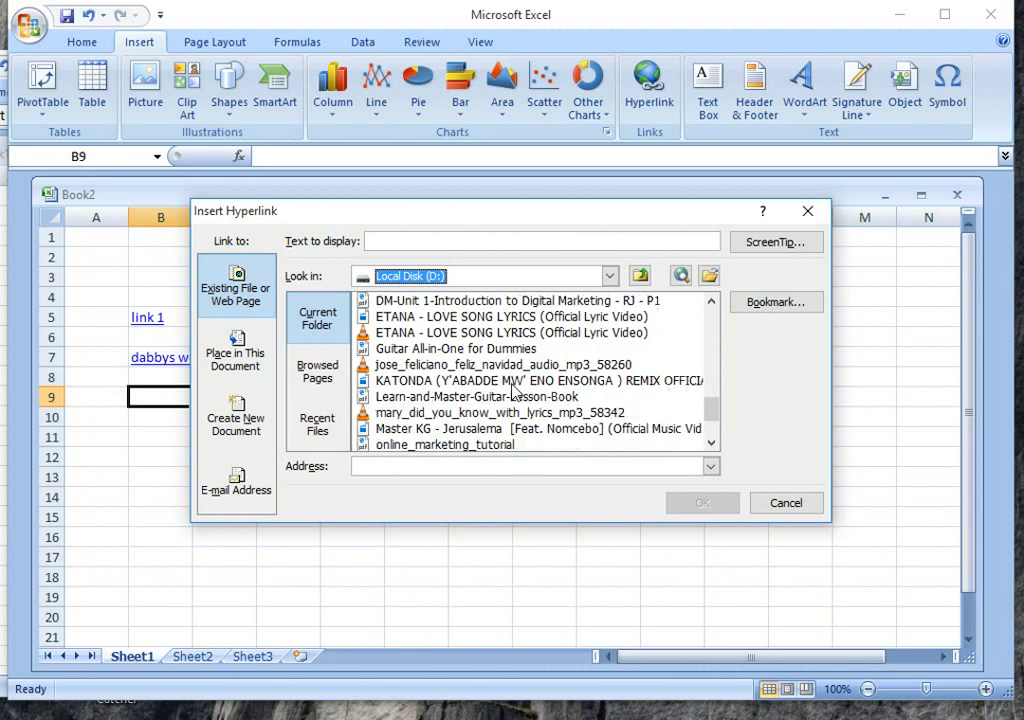
{"action": "scroll", "coordinate": [510, 398], "scroll_direction": "down", "scroll_amount": 1}
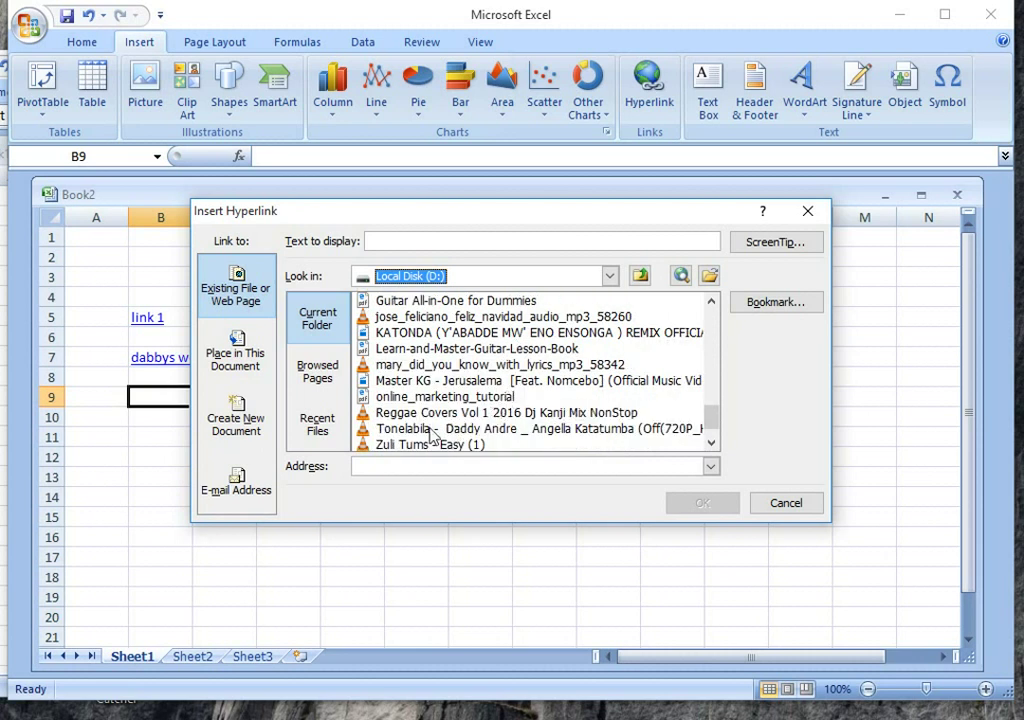
{"action": "scroll", "coordinate": [440, 427], "scroll_direction": "down", "scroll_amount": 1}
{"action": "scroll", "coordinate": [452, 428], "scroll_direction": "up", "scroll_amount": 2}
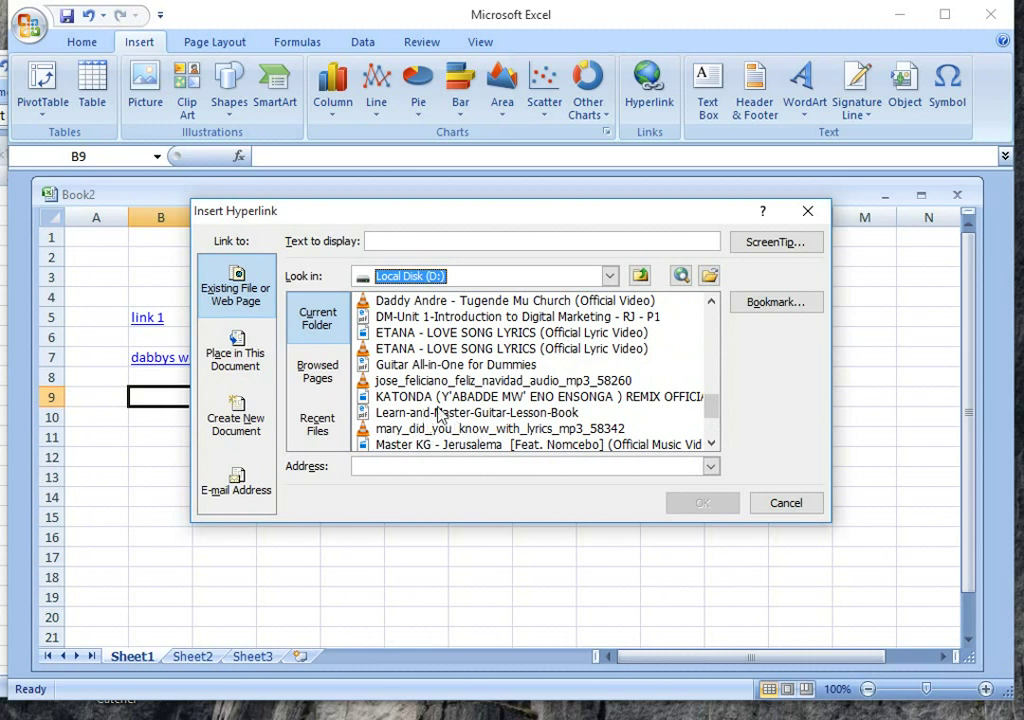
{"action": "scroll", "coordinate": [500, 418], "scroll_direction": "up", "scroll_amount": 2}
{"action": "scroll", "coordinate": [500, 418], "scroll_direction": "up", "scroll_amount": 1}
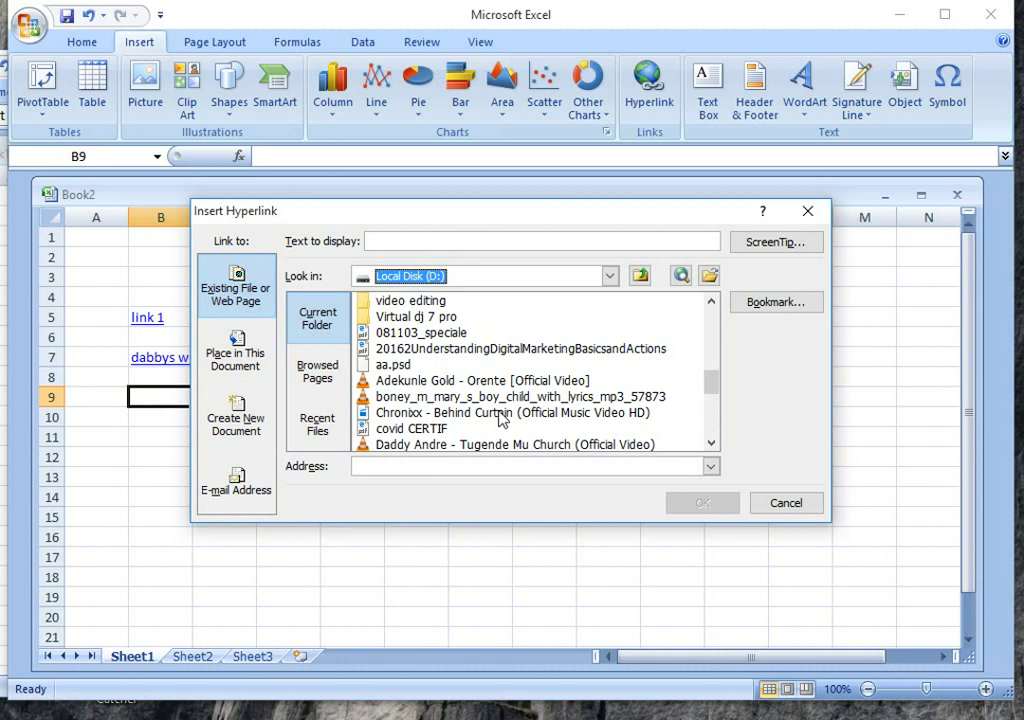
{"action": "scroll", "coordinate": [500, 418], "scroll_direction": "down", "scroll_amount": 2}
{"action": "scroll", "coordinate": [460, 427], "scroll_direction": "down", "scroll_amount": 2}
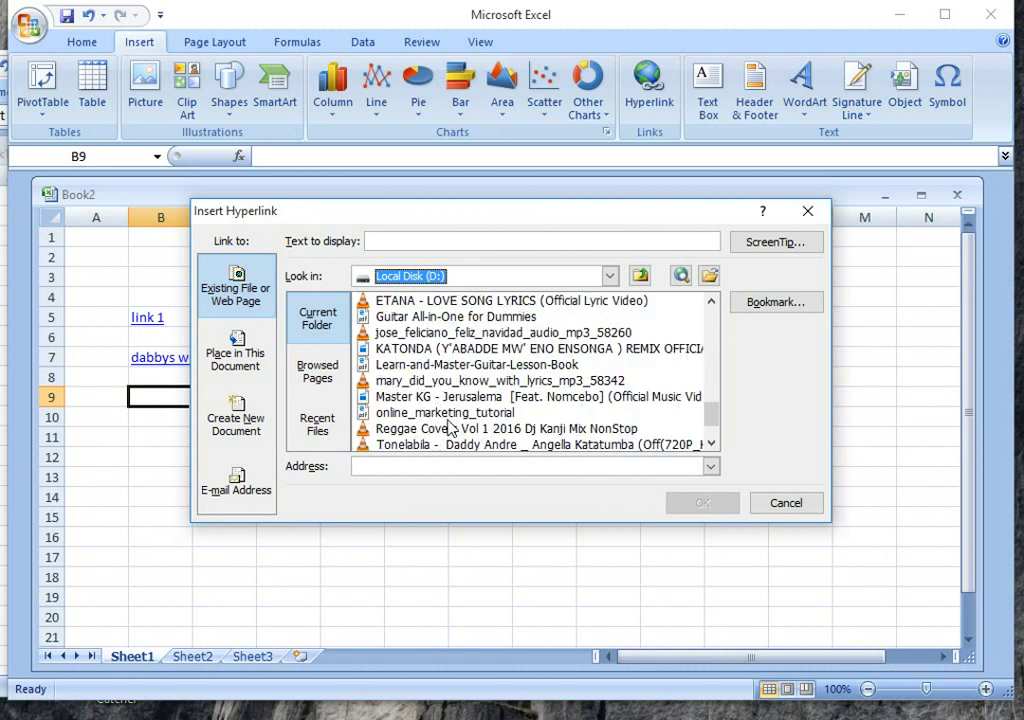
{"action": "left_click", "coordinate": [432, 413]}
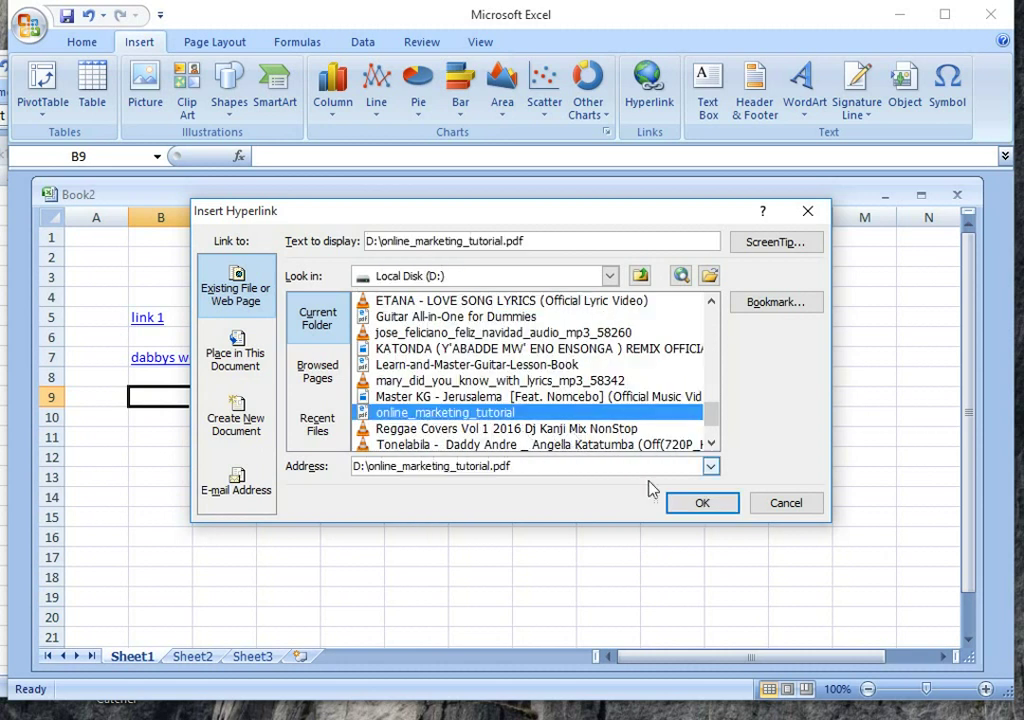
{"action": "left_click", "coordinate": [705, 500]}
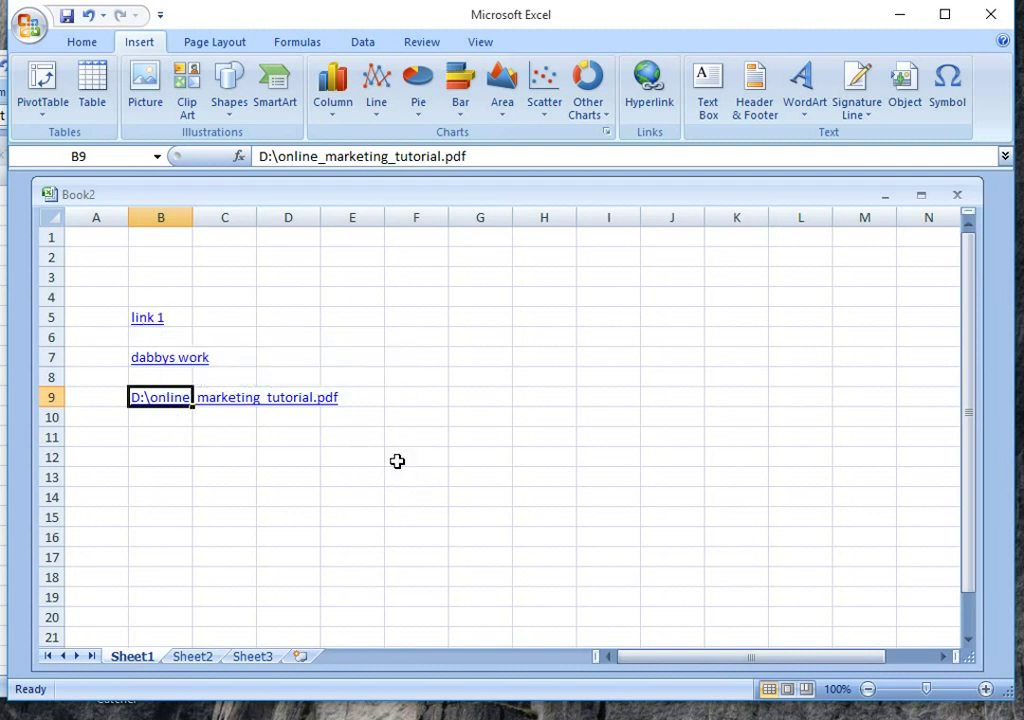
Follow the 'link 1' hyperlink in B5, accepting both security prompts to open the PDF
{"action": "left_click", "coordinate": [141, 319]}
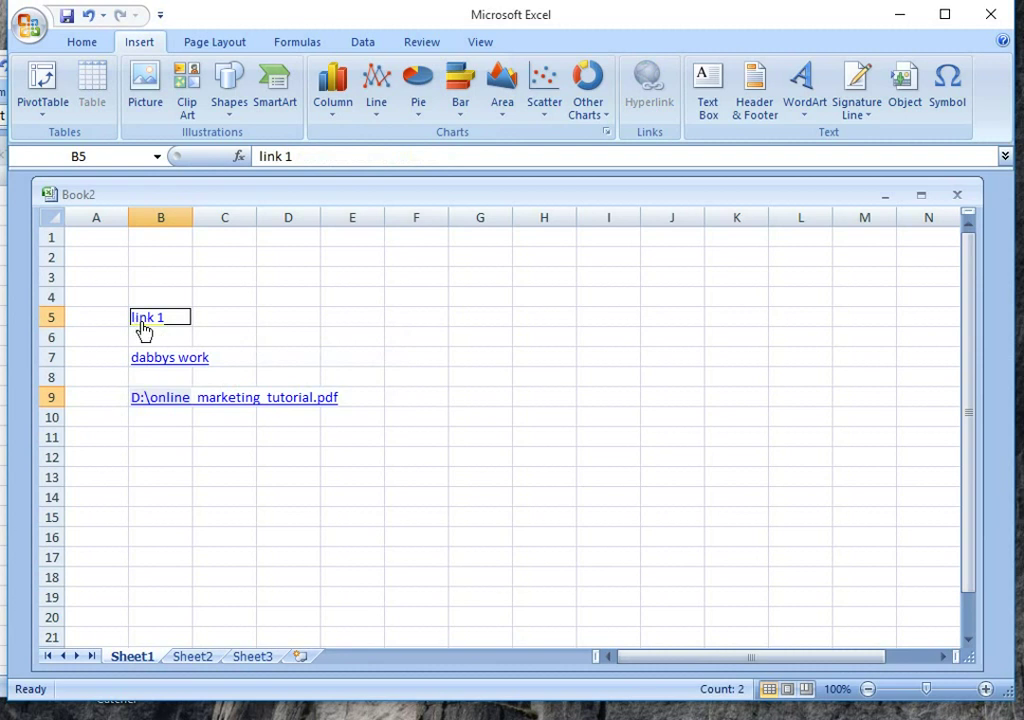
{"action": "left_click", "coordinate": [141, 319]}
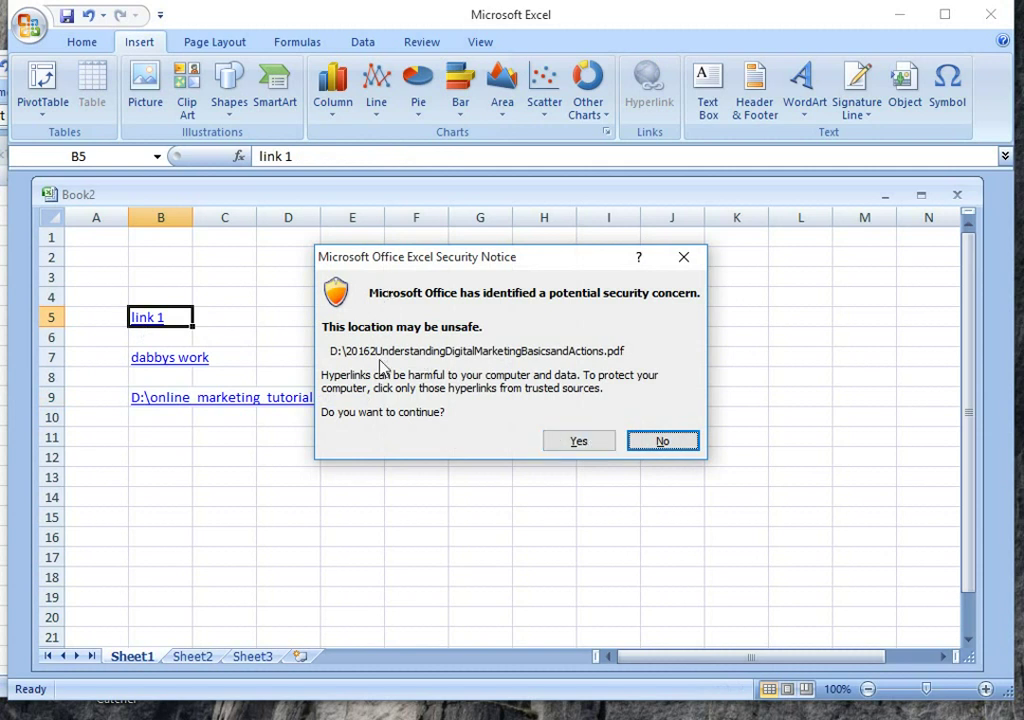
{"action": "left_click", "coordinate": [581, 442]}
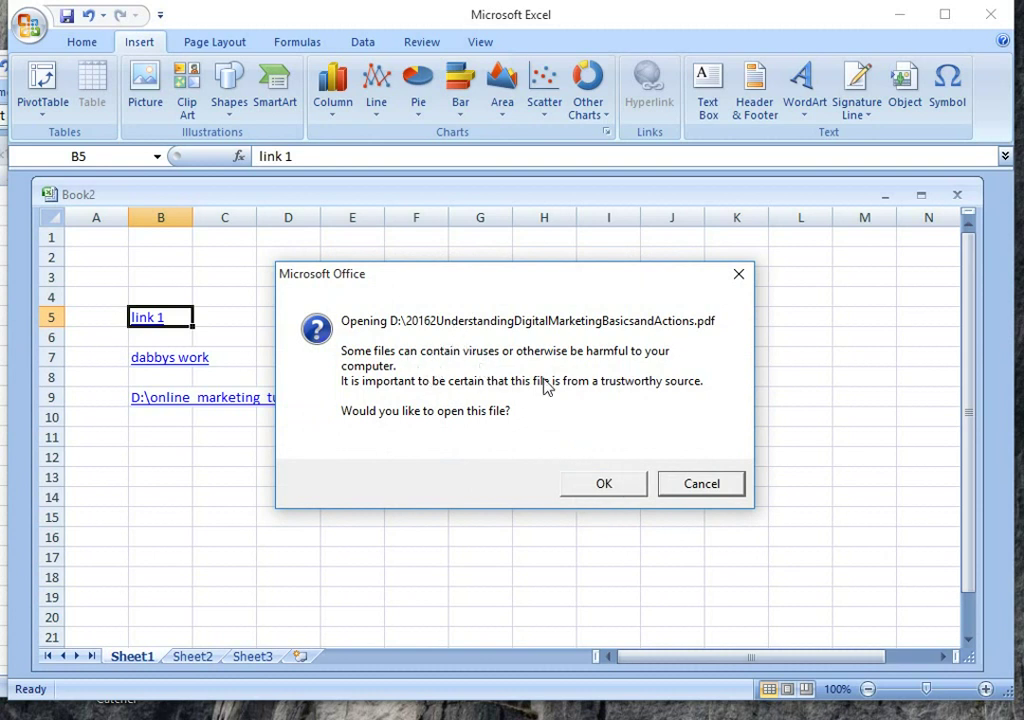
{"action": "left_click", "coordinate": [617, 492]}
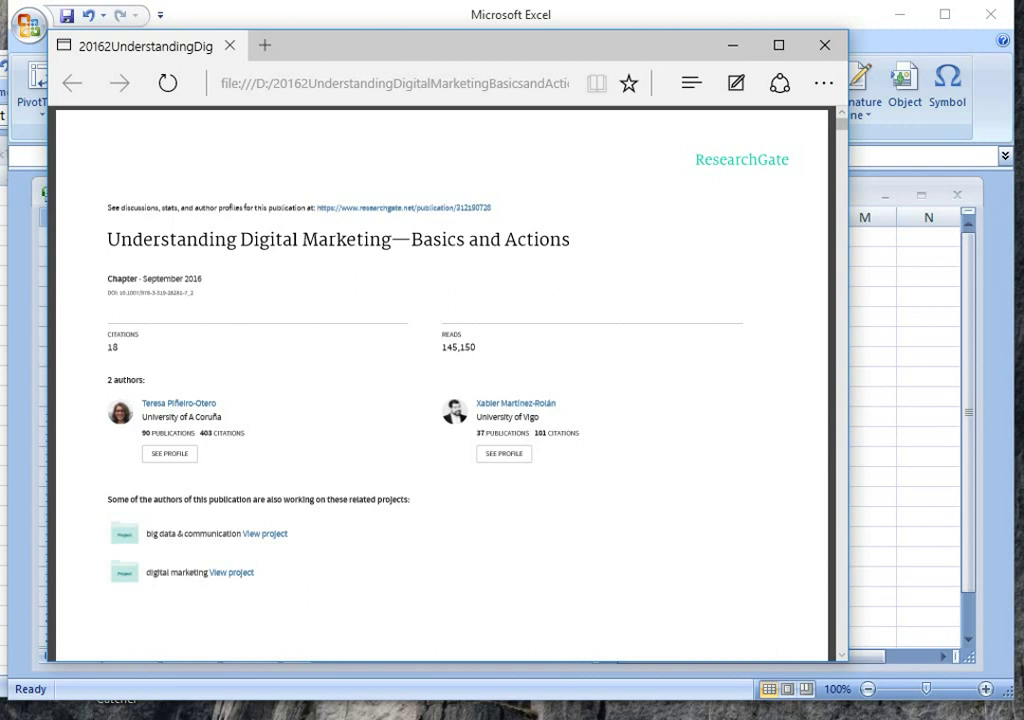
Close the PDF and follow the 'dabbys work' link in B7 to open DABBY
{"action": "left_click", "coordinate": [824, 45]}
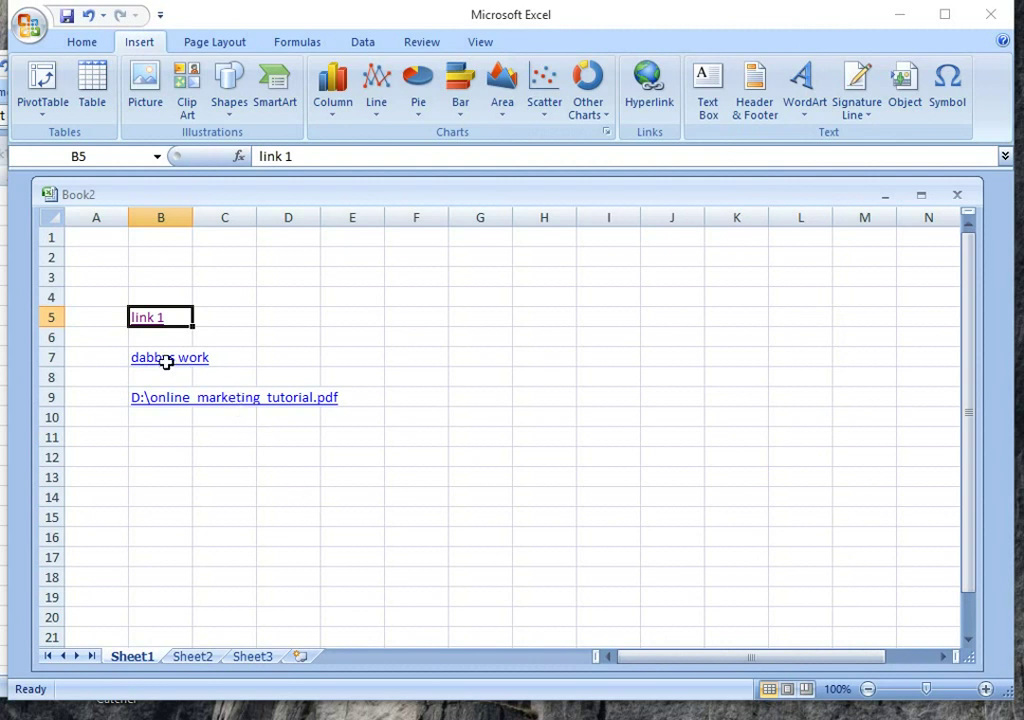
{"action": "left_click", "coordinate": [166, 360]}
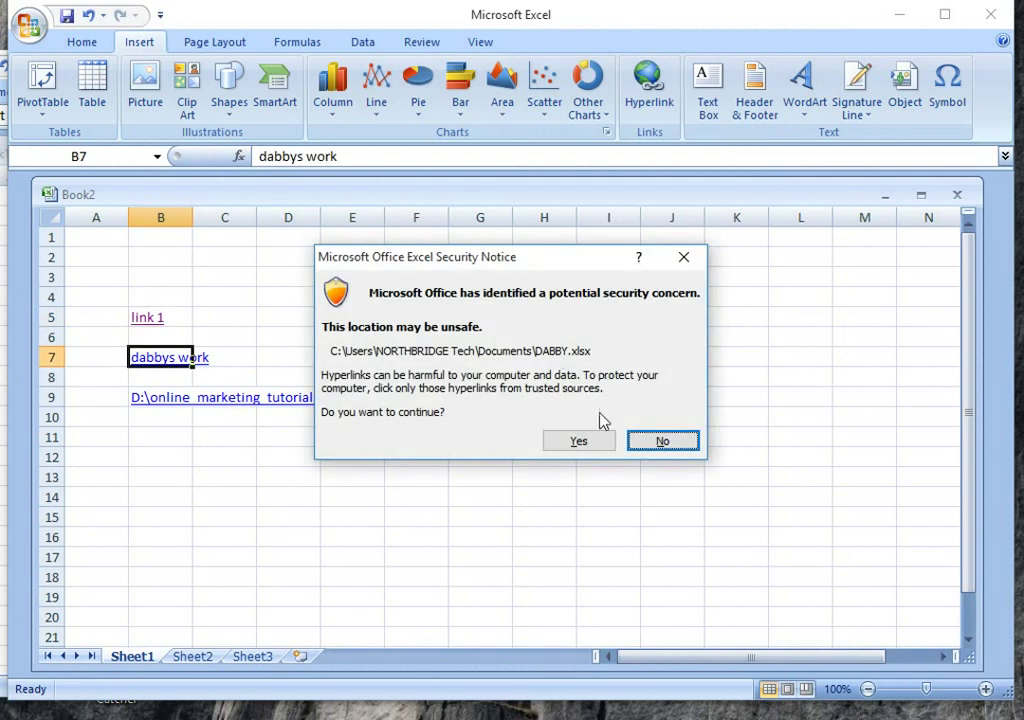
{"action": "left_click", "coordinate": [585, 443]}
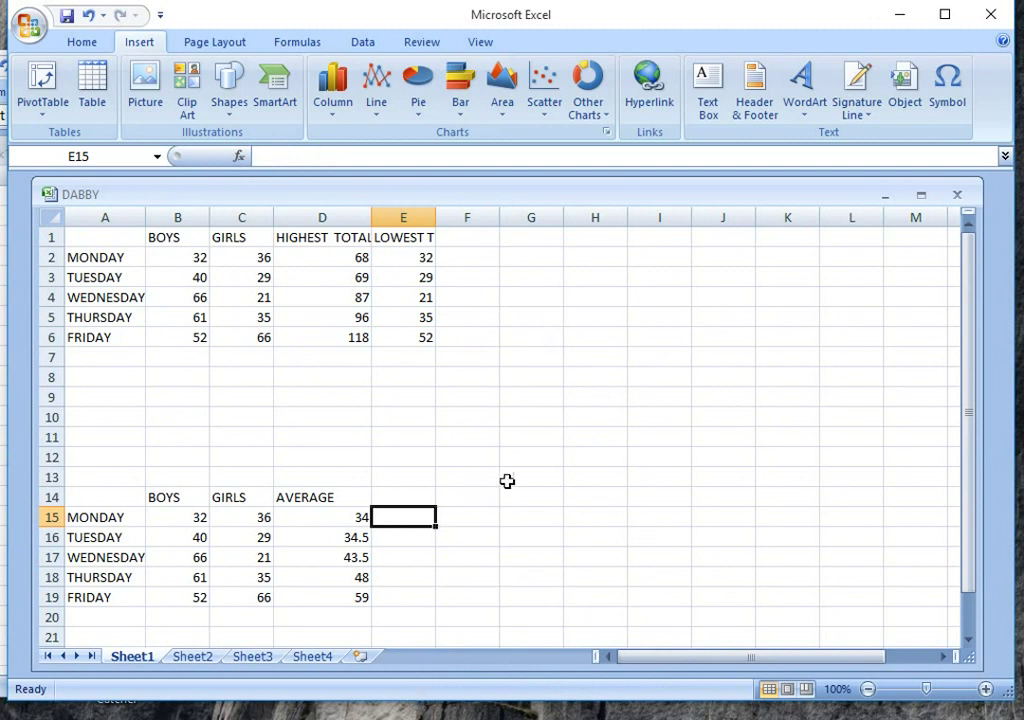
Select J4 in DABBY, cancel the Insert Hyperlink dialog, and minimize the DABBY window
{"action": "left_click", "coordinate": [594, 312]}
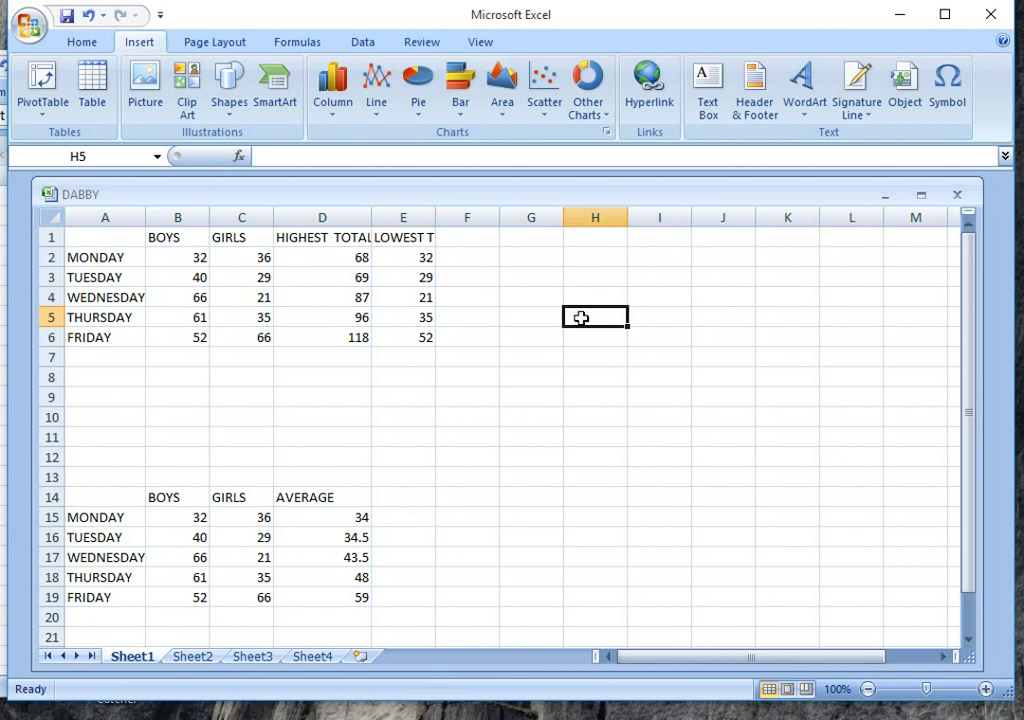
{"action": "left_click", "coordinate": [721, 291]}
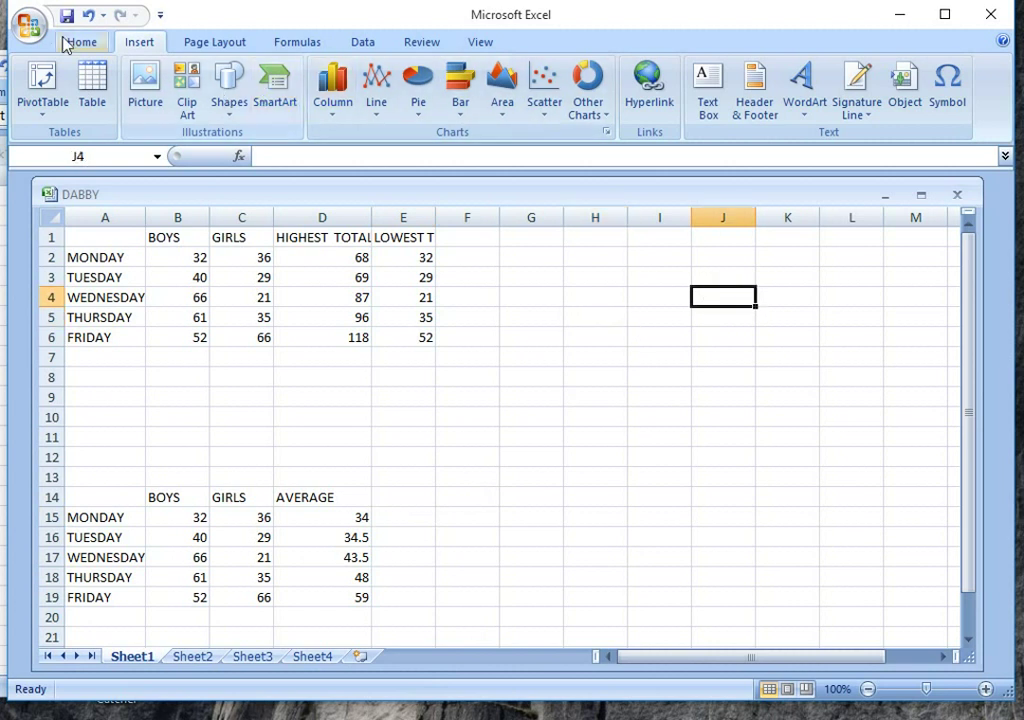
{"action": "left_click", "coordinate": [104, 42]}
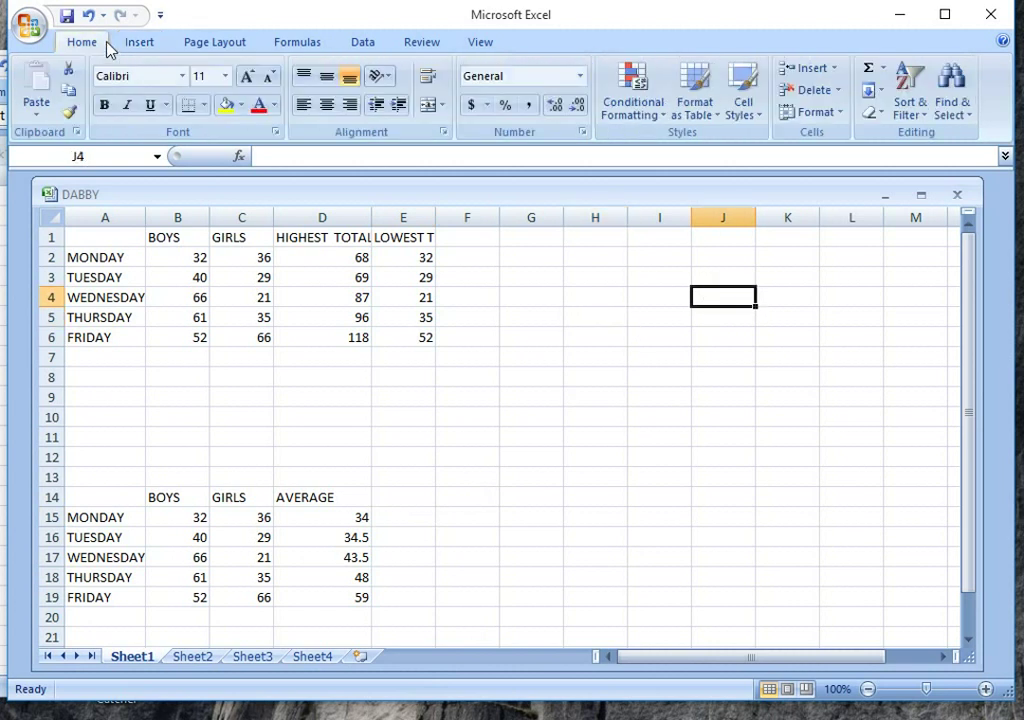
{"action": "left_click", "coordinate": [138, 40]}
{"action": "left_click", "coordinate": [640, 92]}
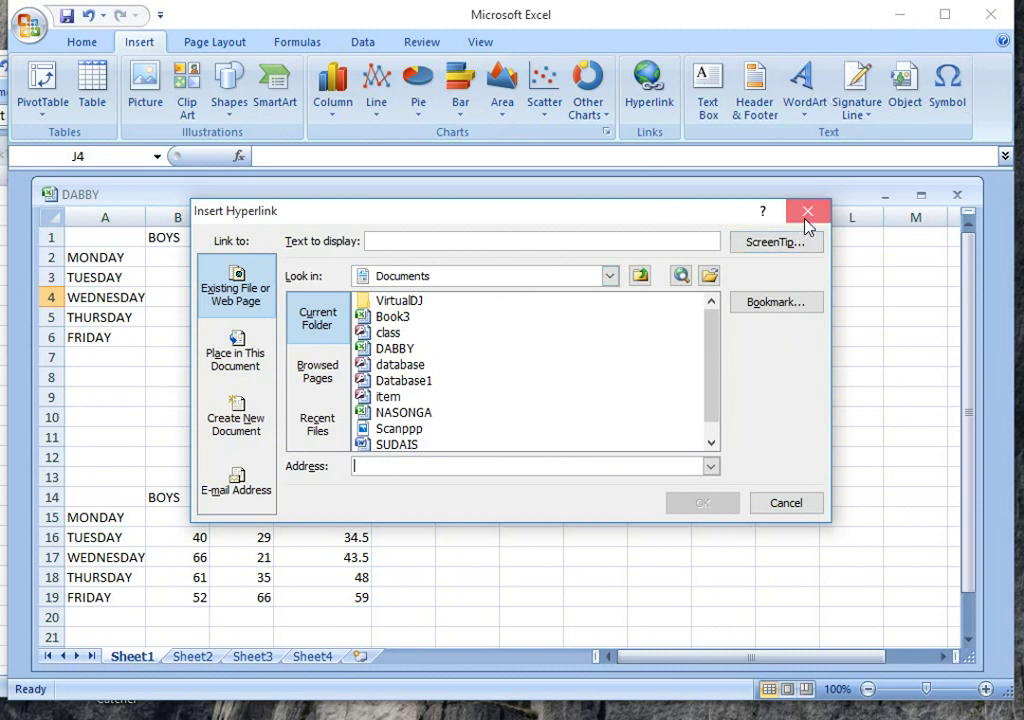
{"action": "left_click", "coordinate": [806, 214]}
{"action": "left_click", "coordinate": [897, 16]}
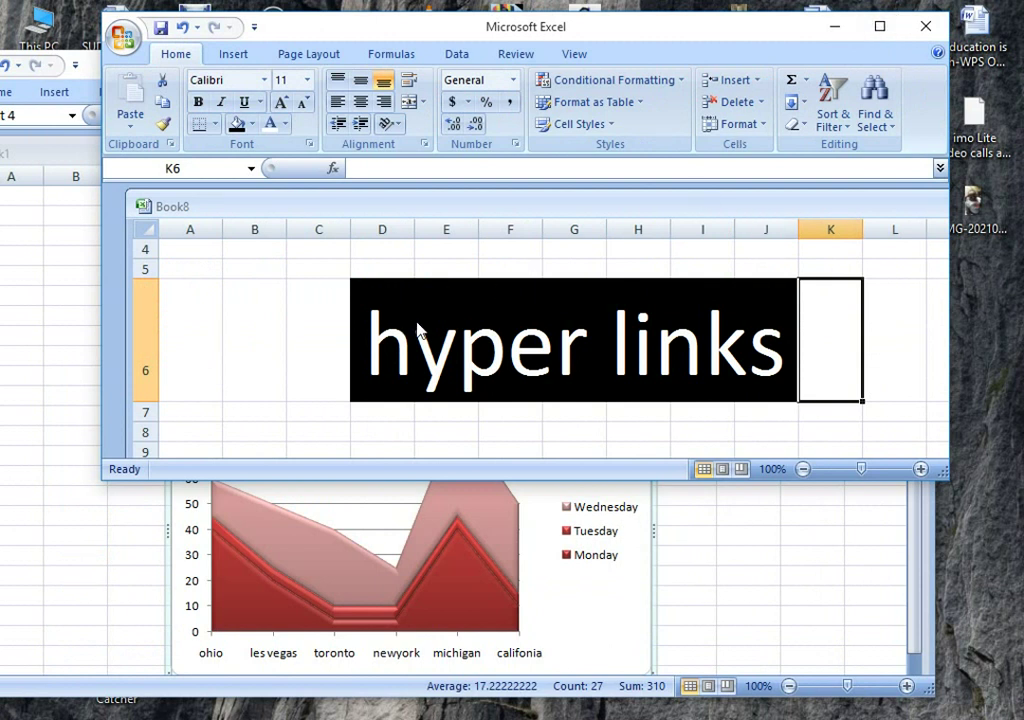
Bring the Book1 chart workbook forward and close it, answering the save prompt
{"action": "left_click", "coordinate": [672, 678]}
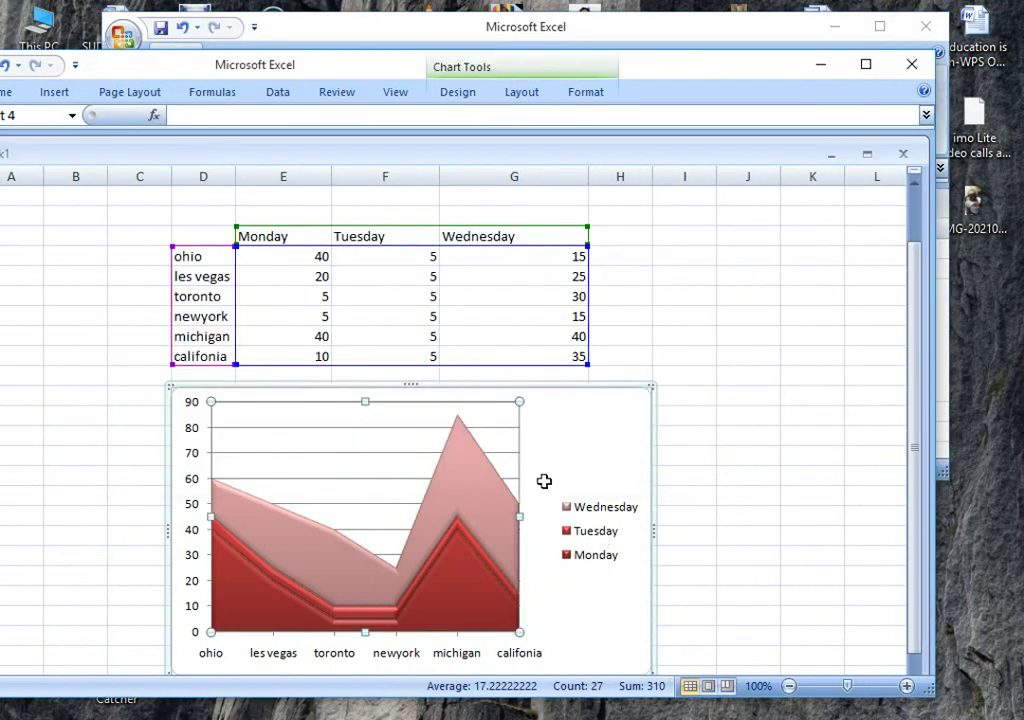
{"action": "scroll", "coordinate": [560, 470], "scroll_direction": "up", "scroll_amount": 1}
{"action": "scroll", "coordinate": [578, 464], "scroll_direction": "down", "scroll_amount": 2}
{"action": "scroll", "coordinate": [585, 469], "scroll_direction": "down", "scroll_amount": 4}
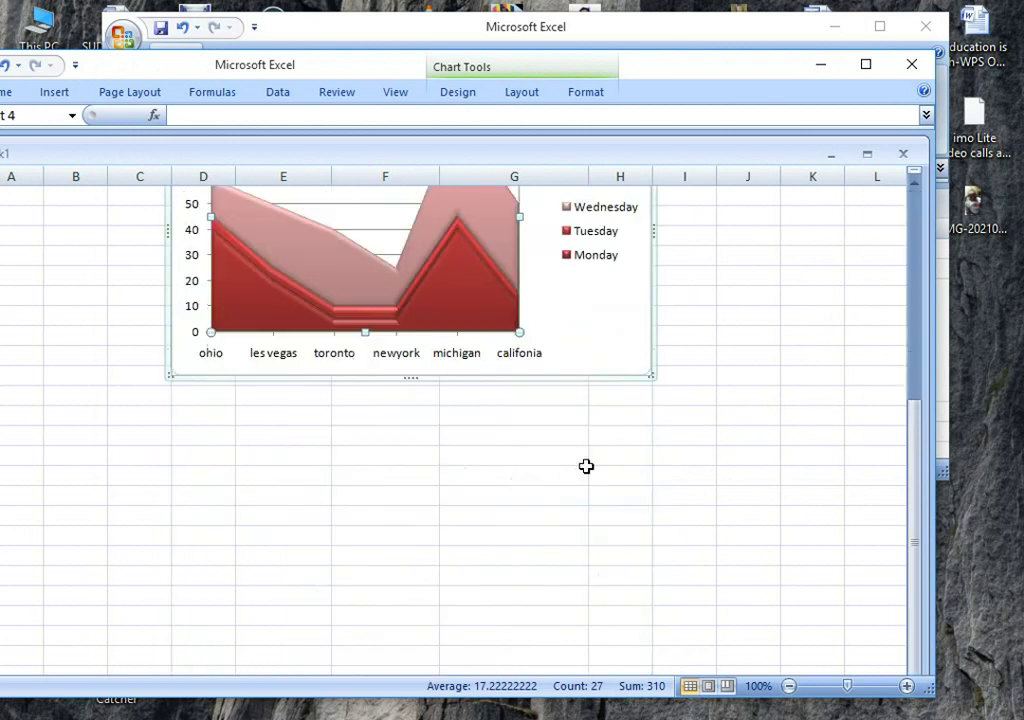
{"action": "scroll", "coordinate": [587, 466], "scroll_direction": "down", "scroll_amount": 3}
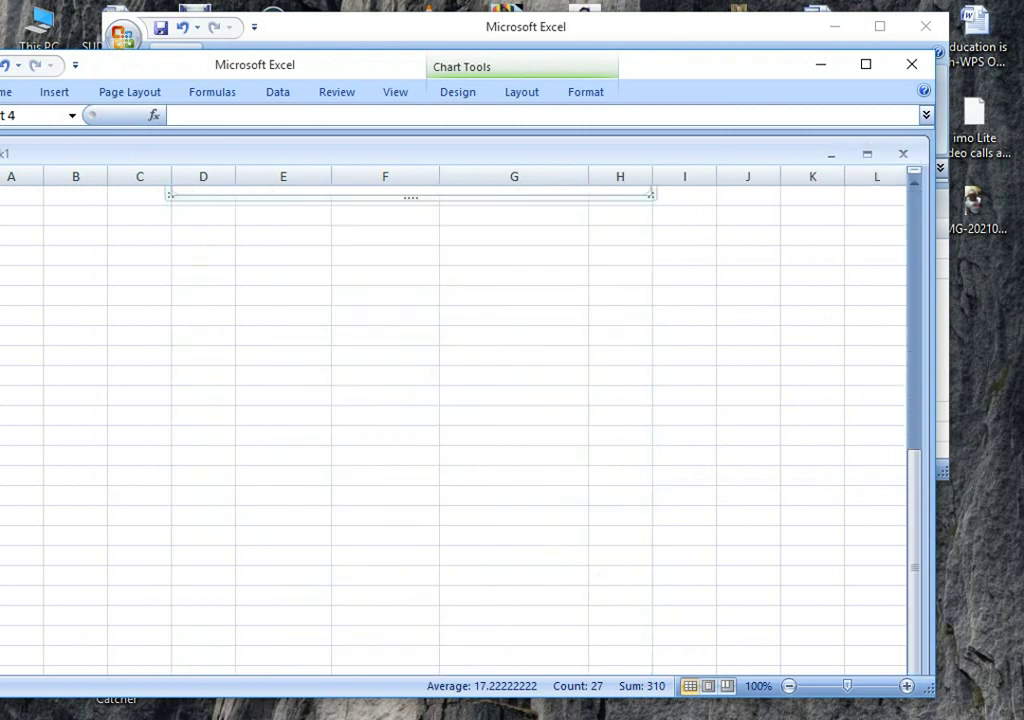
{"action": "left_click", "coordinate": [912, 64]}
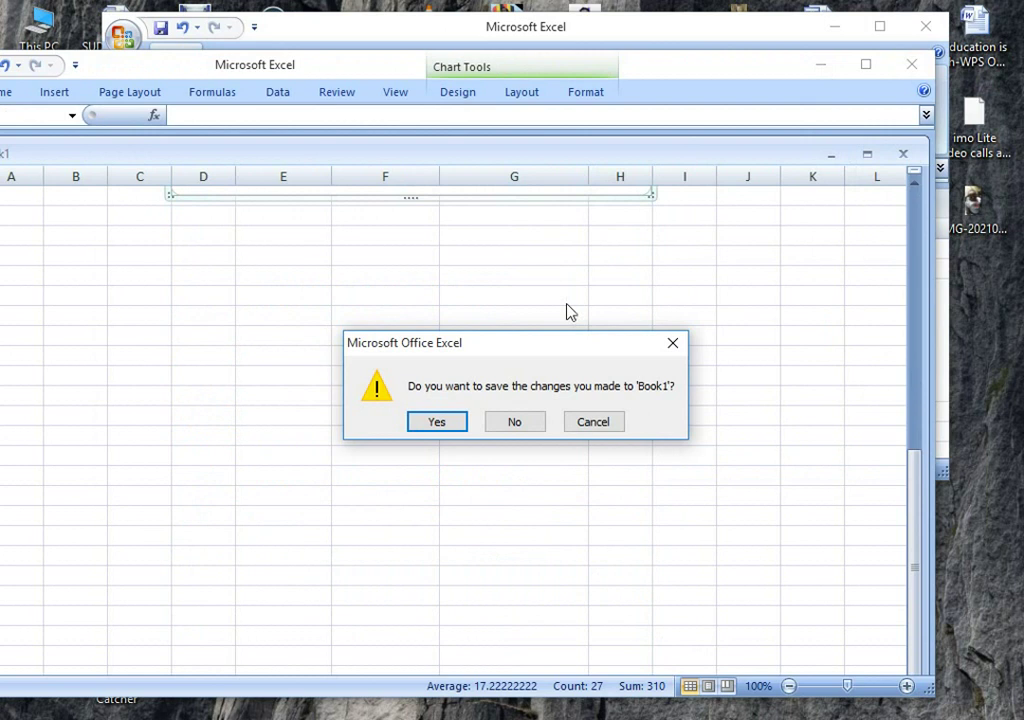
{"action": "left_click", "coordinate": [533, 430]}
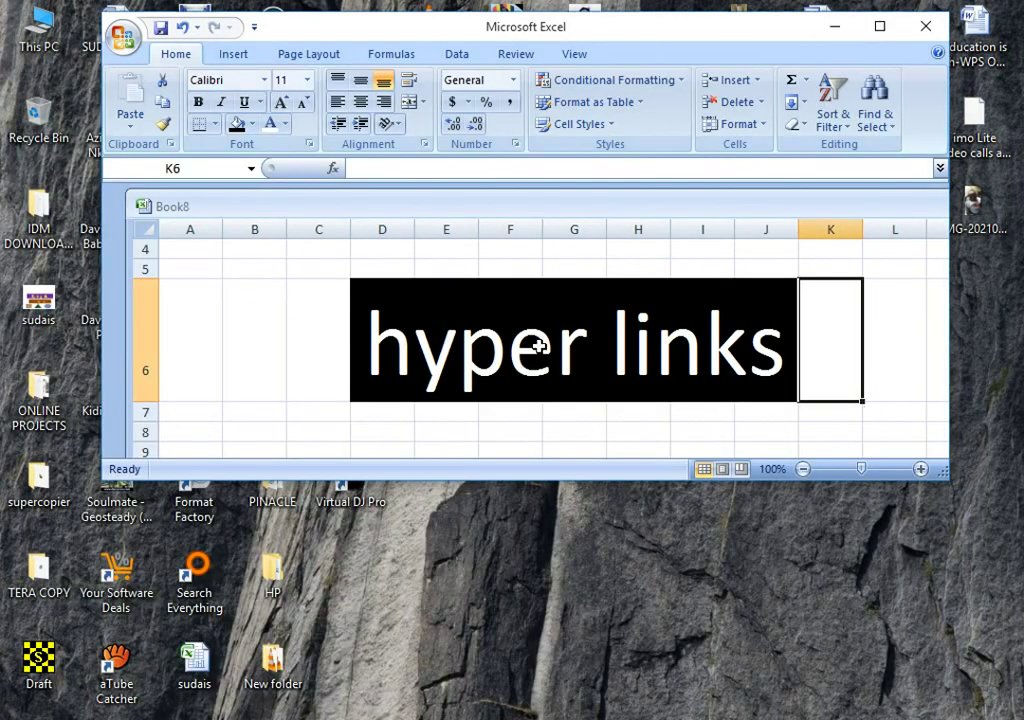
Maximize the Book8 window, then switch back to the DABBY workbook
{"action": "left_click", "coordinate": [879, 26]}
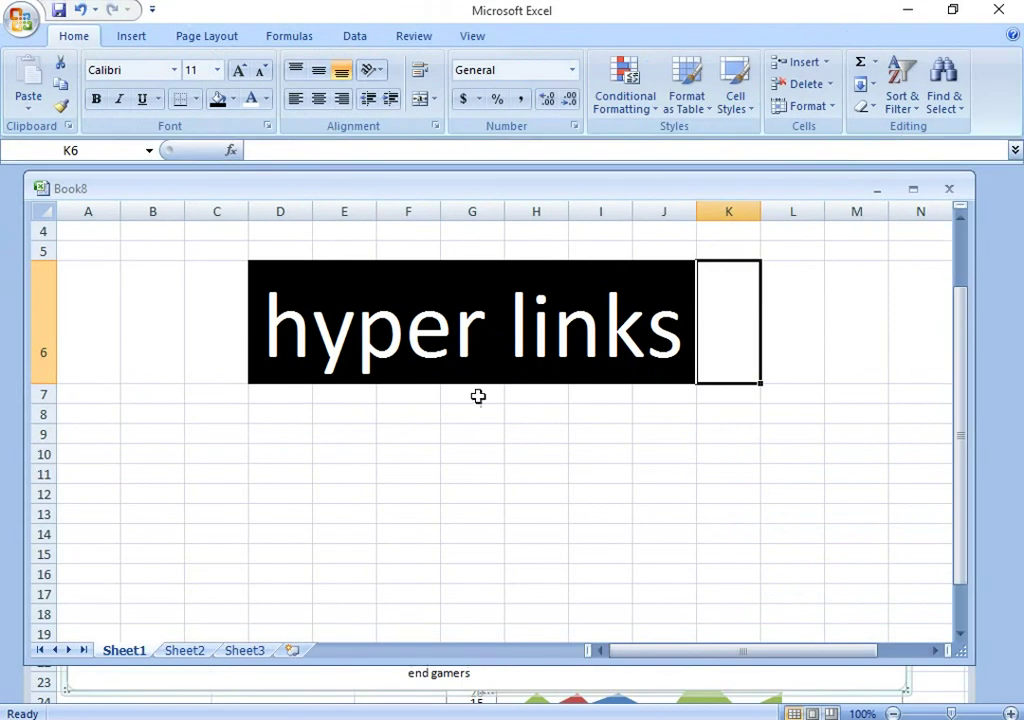
{"action": "scroll", "coordinate": [476, 400], "scroll_direction": "down", "scroll_amount": 6}
{"action": "scroll", "coordinate": [475, 416], "scroll_direction": "down", "scroll_amount": 4}
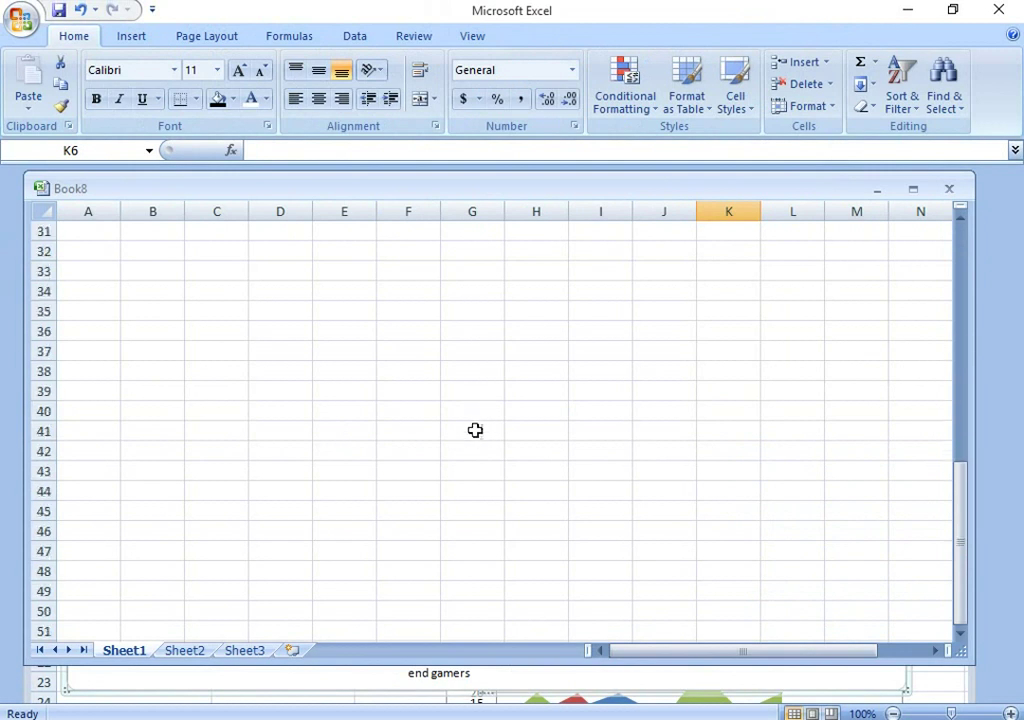
{"action": "scroll", "coordinate": [475, 430], "scroll_direction": "down", "scroll_amount": 3}
{"action": "scroll", "coordinate": [185, 680], "scroll_direction": "up", "scroll_amount": 3}
{"action": "scroll", "coordinate": [230, 700], "scroll_direction": "up", "scroll_amount": 2}
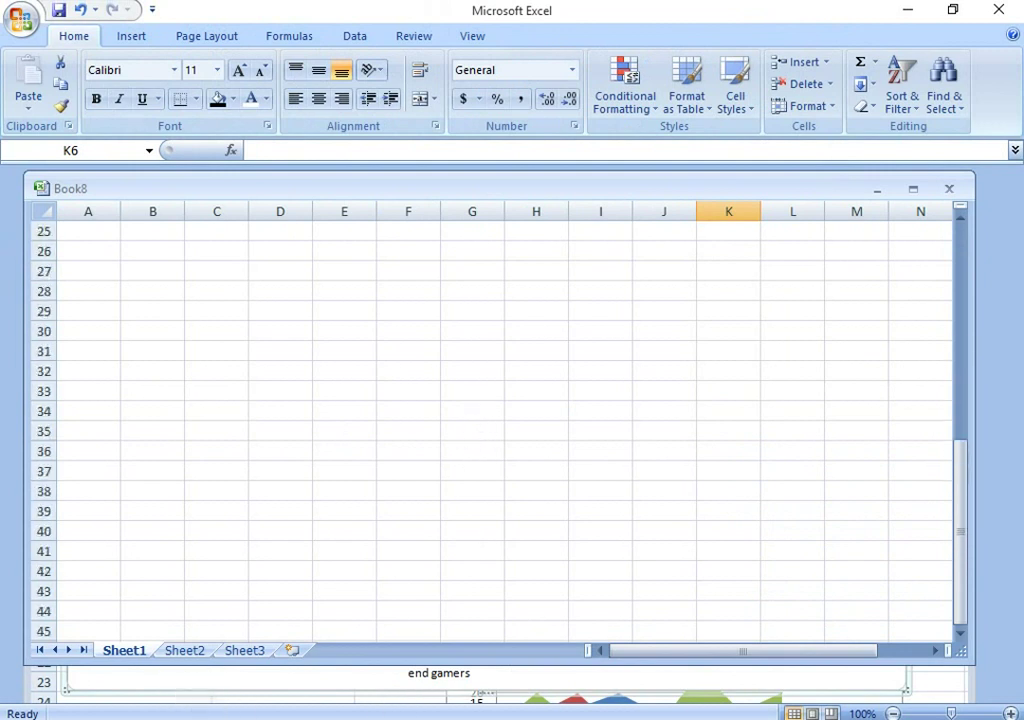
{"action": "left_click", "coordinate": [444, 670]}
{"action": "left_click", "coordinate": [438, 431]}
{"action": "scroll", "coordinate": [470, 445], "scroll_direction": "up", "scroll_amount": 1}
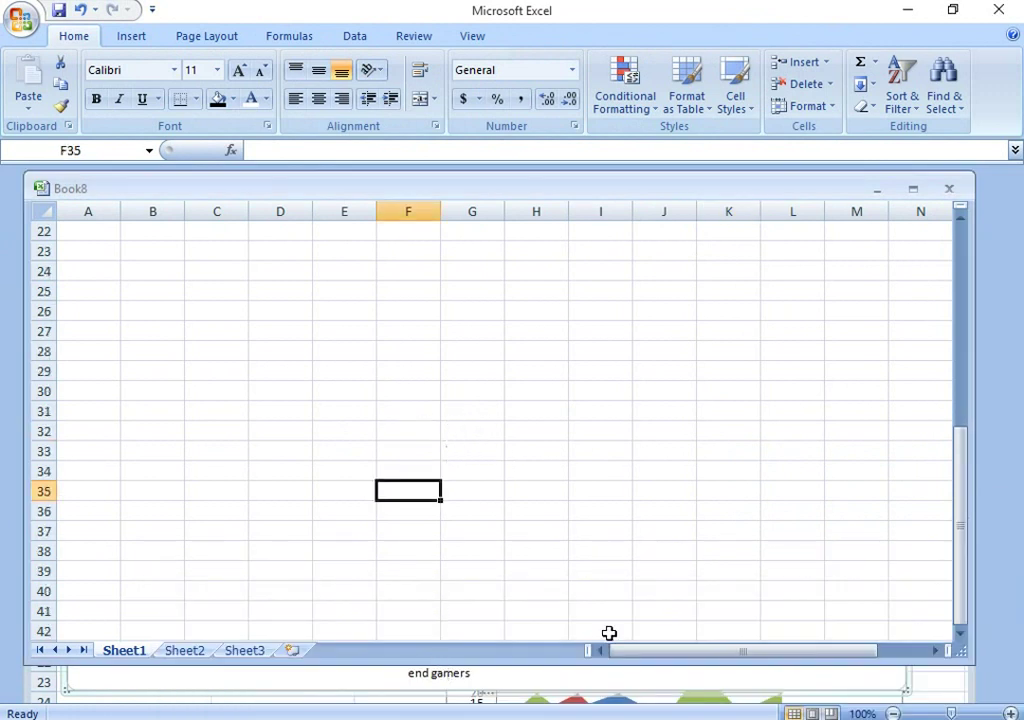
{"action": "left_click", "coordinate": [907, 665]}
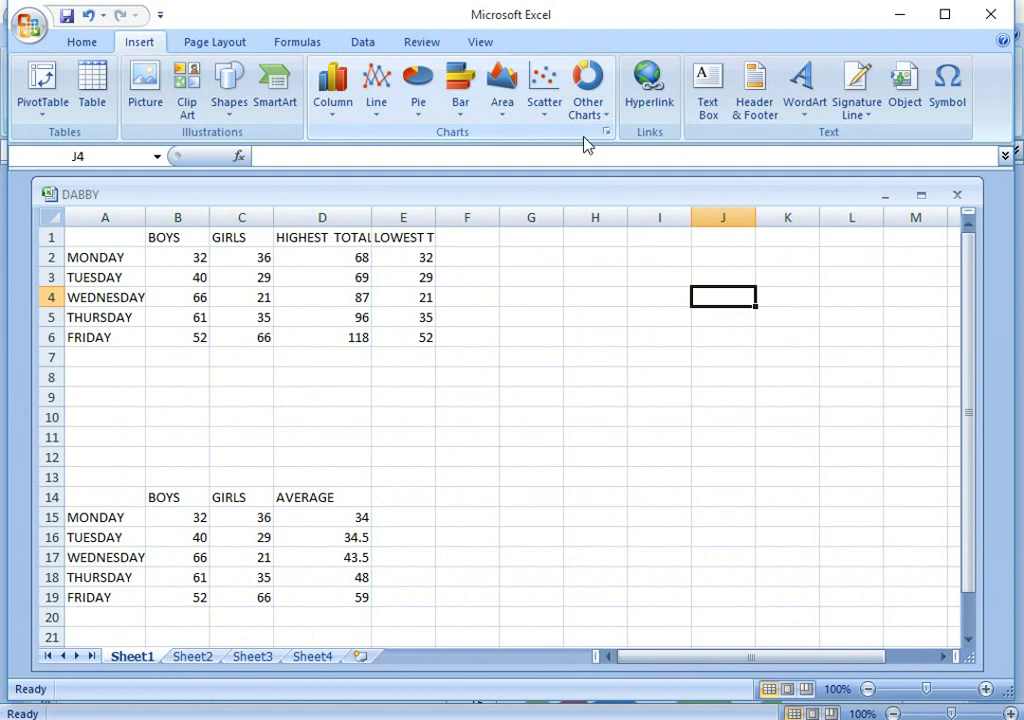
Enter 'click and see magic' in cell J4
{"action": "type", "text": "c"}
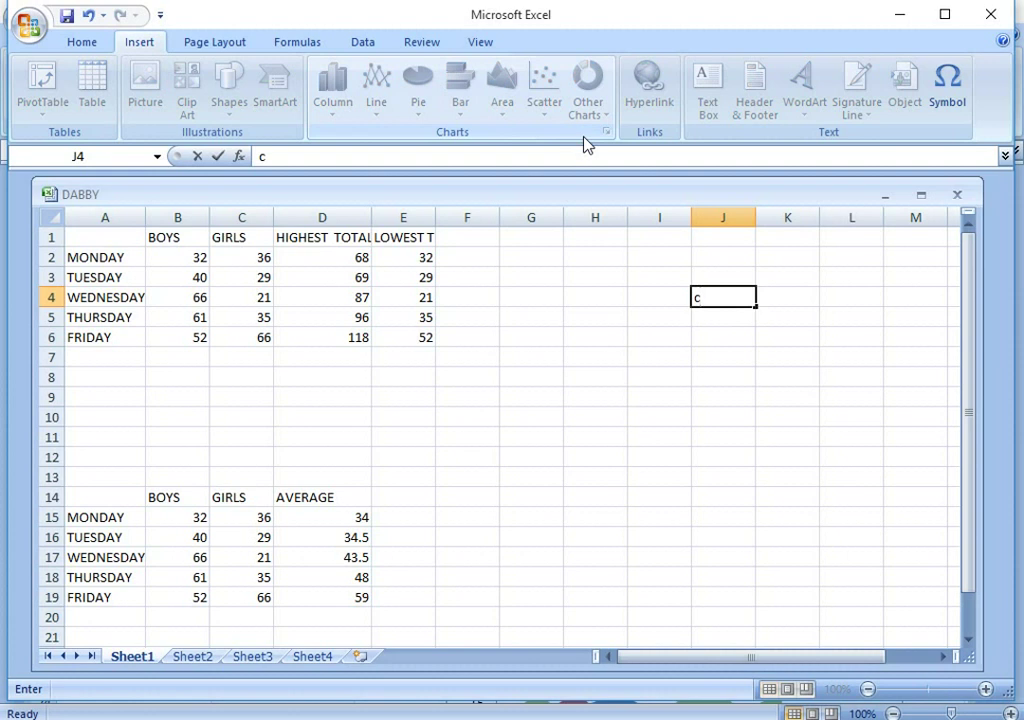
{"action": "type", "text": "lic"}
{"action": "type", "text": "k and "}
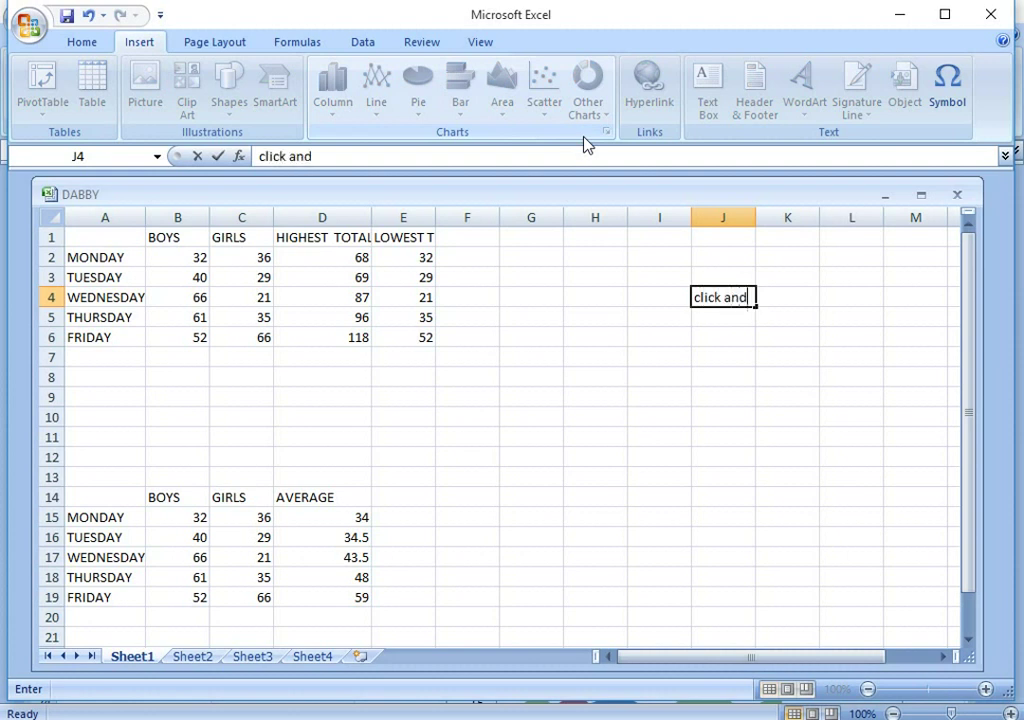
{"action": "type", "text": "se"}
{"action": "type", "text": "e ma"}
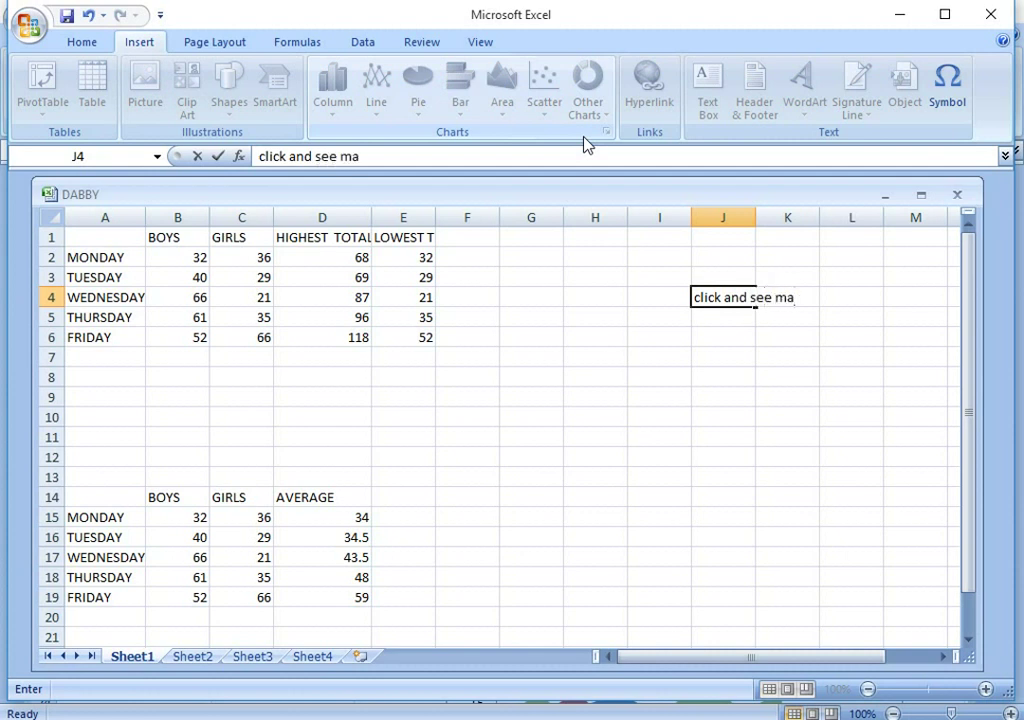
{"action": "type", "text": "gic"}
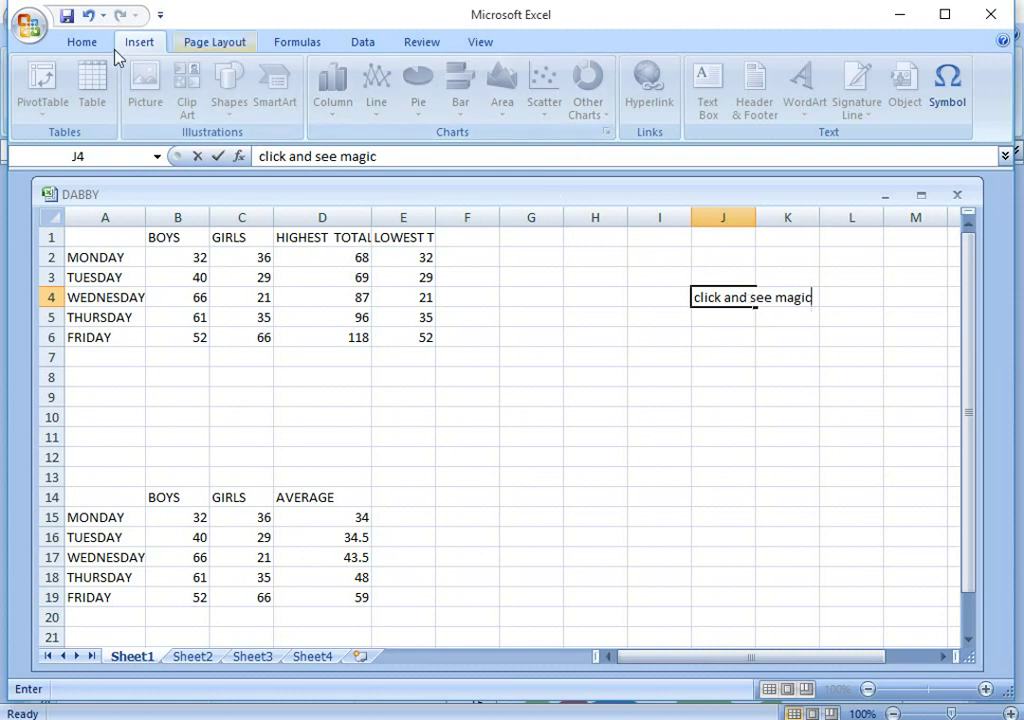
{"action": "left_click", "coordinate": [558, 343]}
{"action": "left_click", "coordinate": [728, 299]}
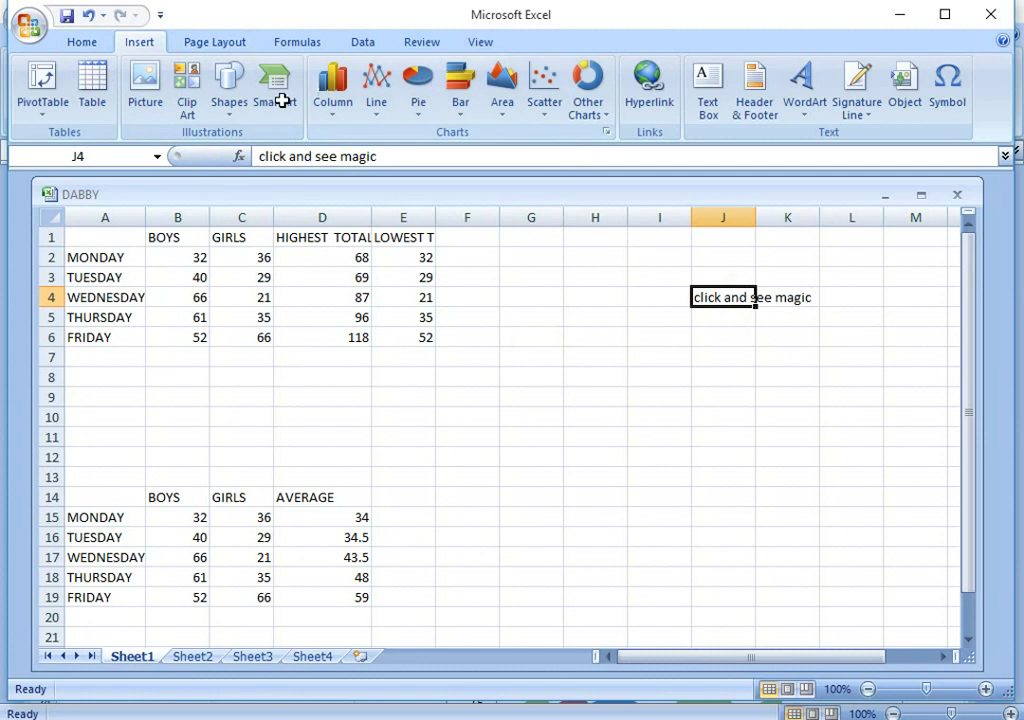
Hyperlink cell J4 to the SUDAIS Word document in Documents
{"action": "left_click", "coordinate": [648, 100]}
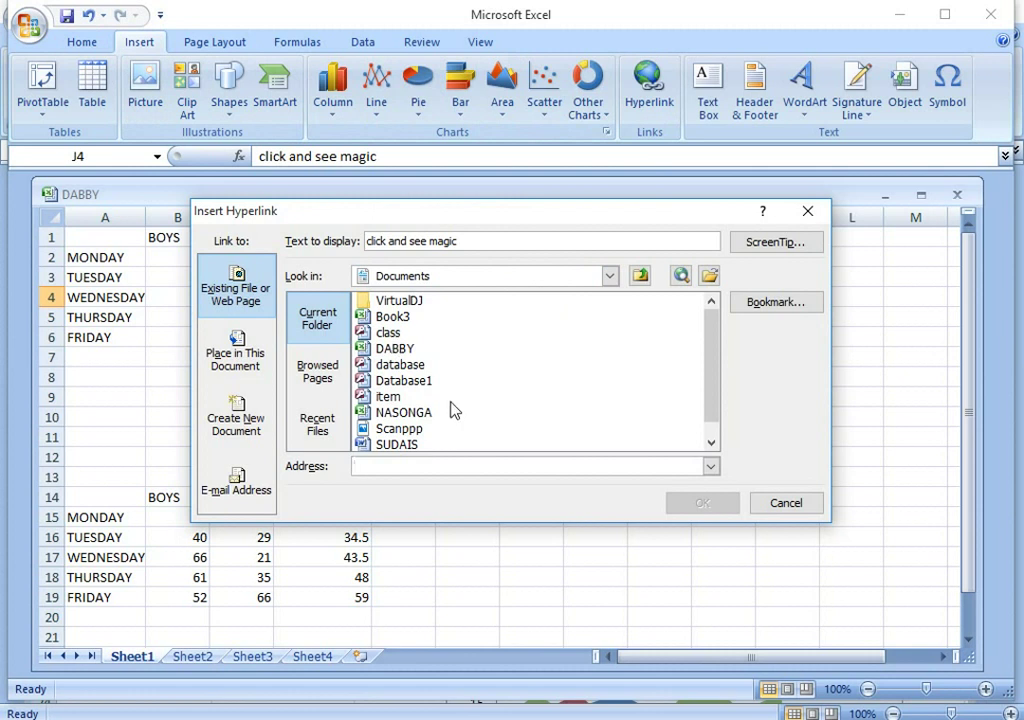
{"action": "scroll", "coordinate": [418, 432], "scroll_direction": "down", "scroll_amount": 1}
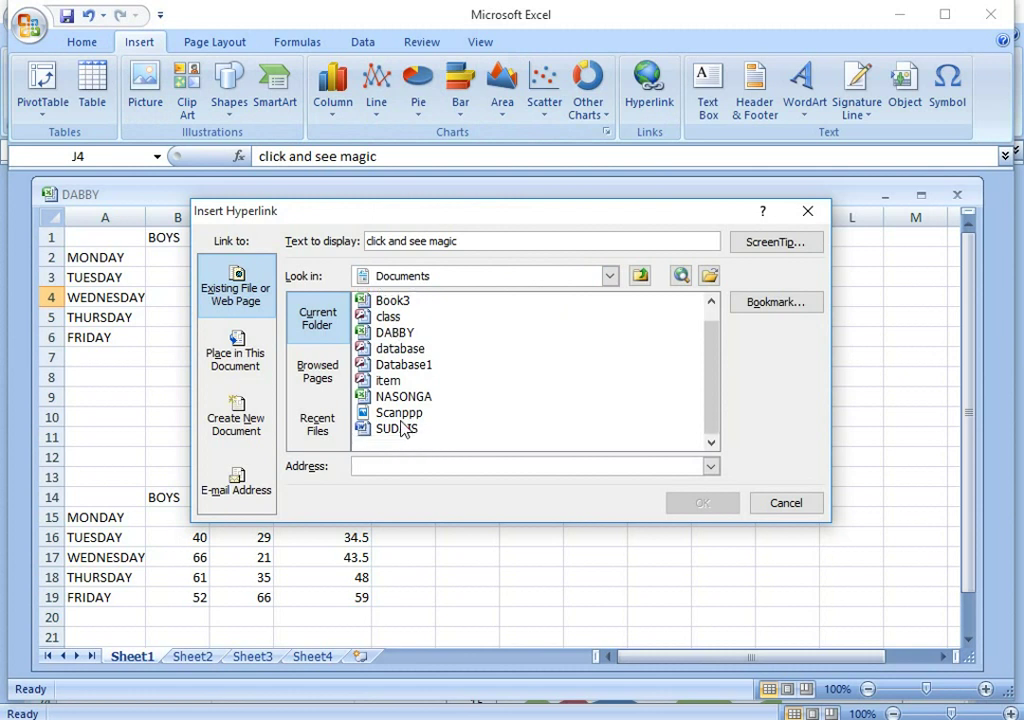
{"action": "left_click", "coordinate": [400, 430]}
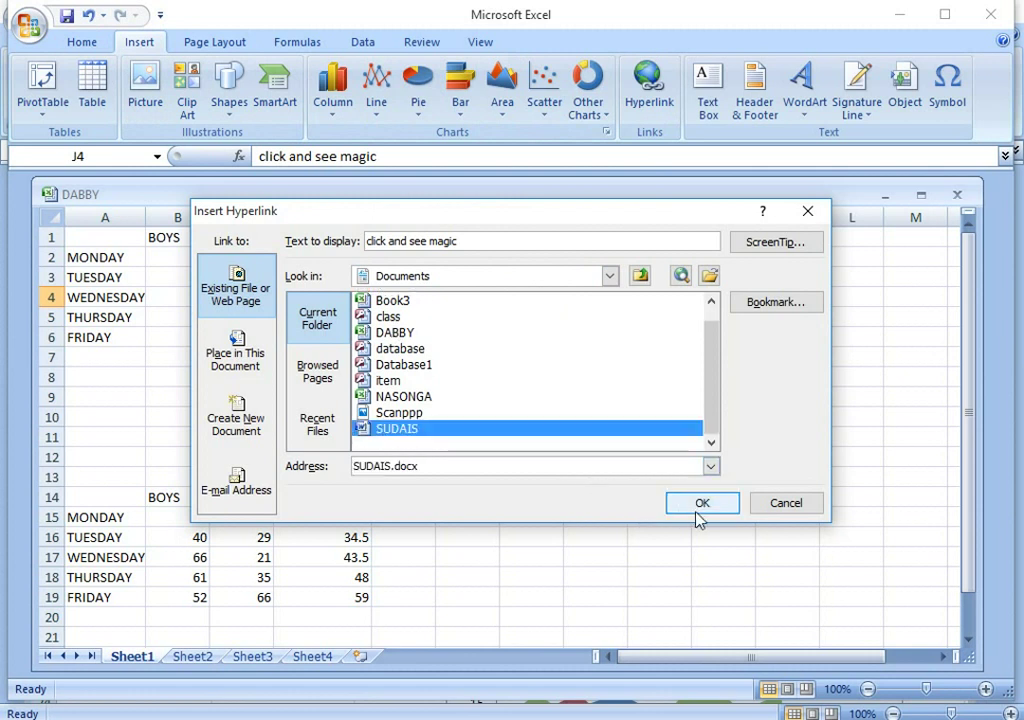
{"action": "left_click", "coordinate": [704, 505]}
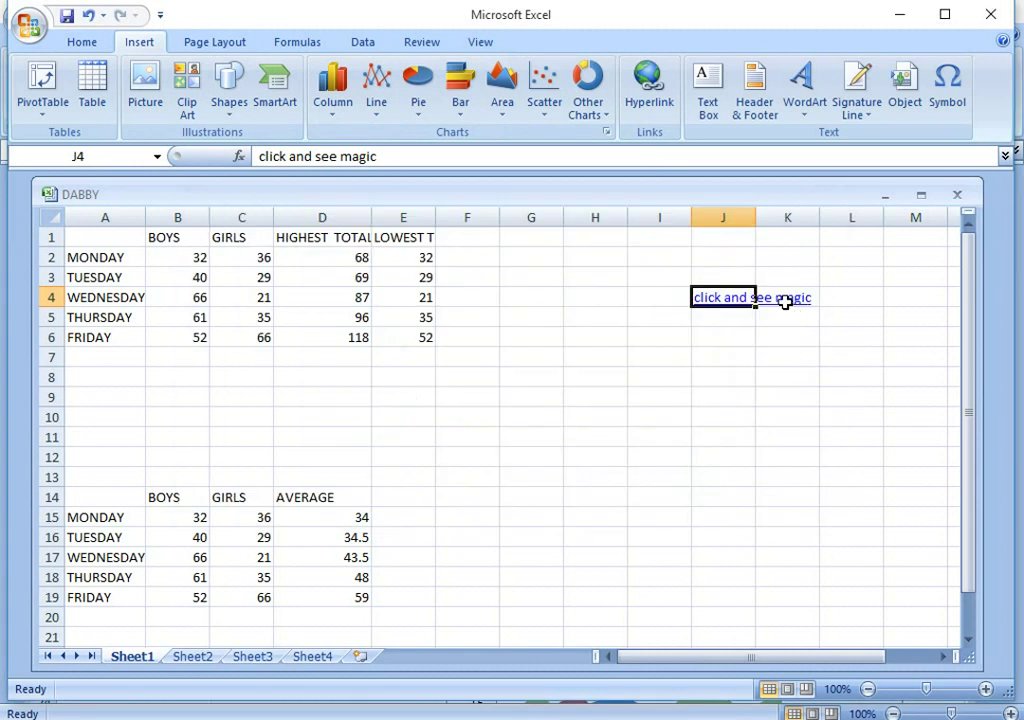
Follow J4's 'click and see magic' link to open the SUDAIS document in Word
{"action": "left_click", "coordinate": [659, 397]}
{"action": "left_click", "coordinate": [586, 285]}
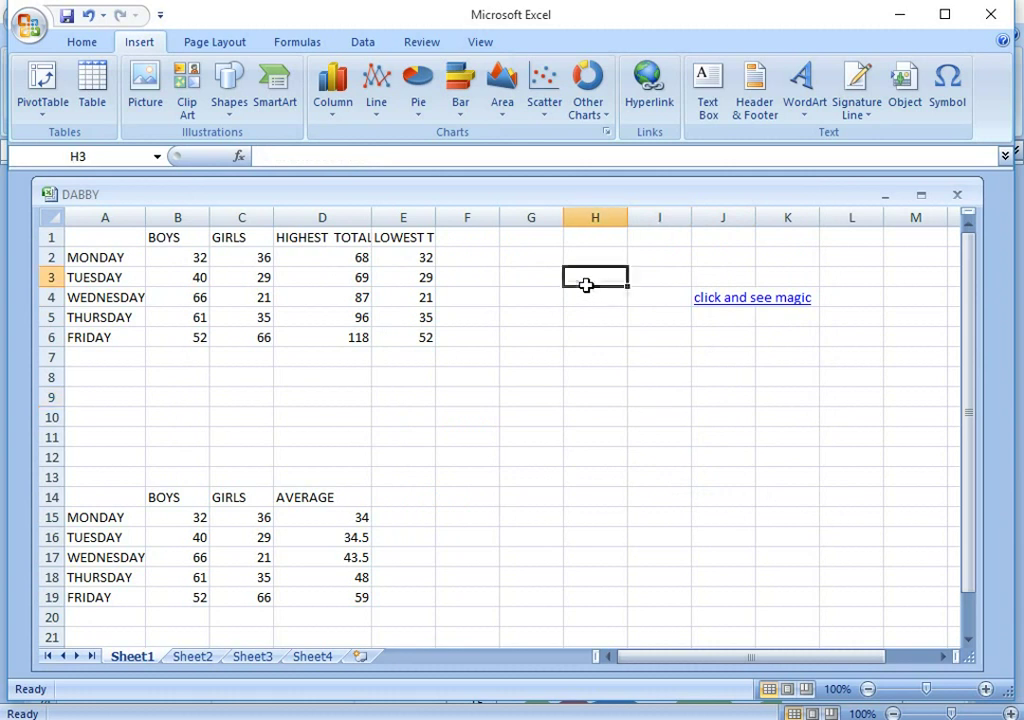
{"action": "left_click", "coordinate": [425, 276]}
{"action": "left_click", "coordinate": [731, 304]}
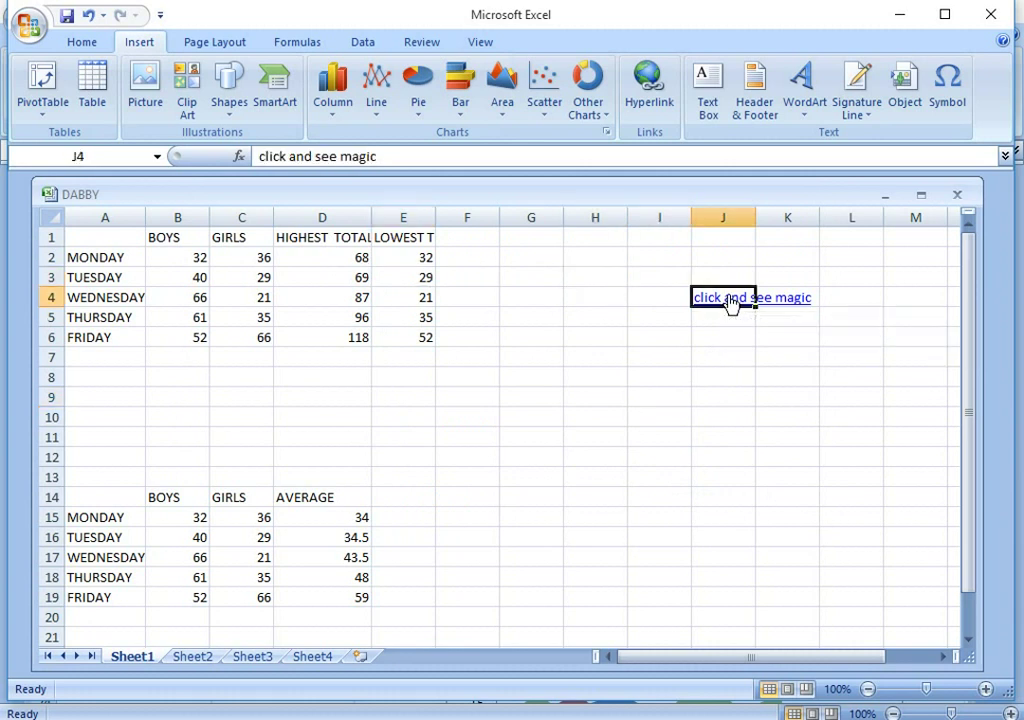